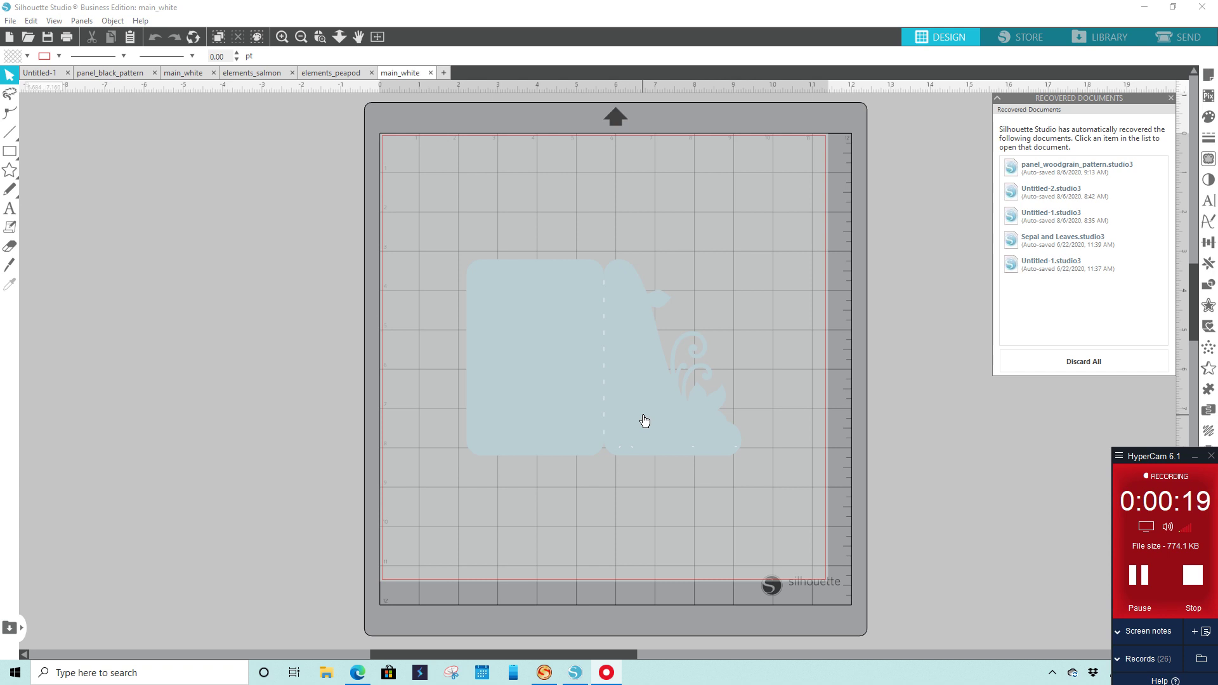
- Add the High Heel Greeting Card picture from the library to the main_white design and place it beside the cutting mat
{"action": "left_click", "coordinate": [1099, 36]}
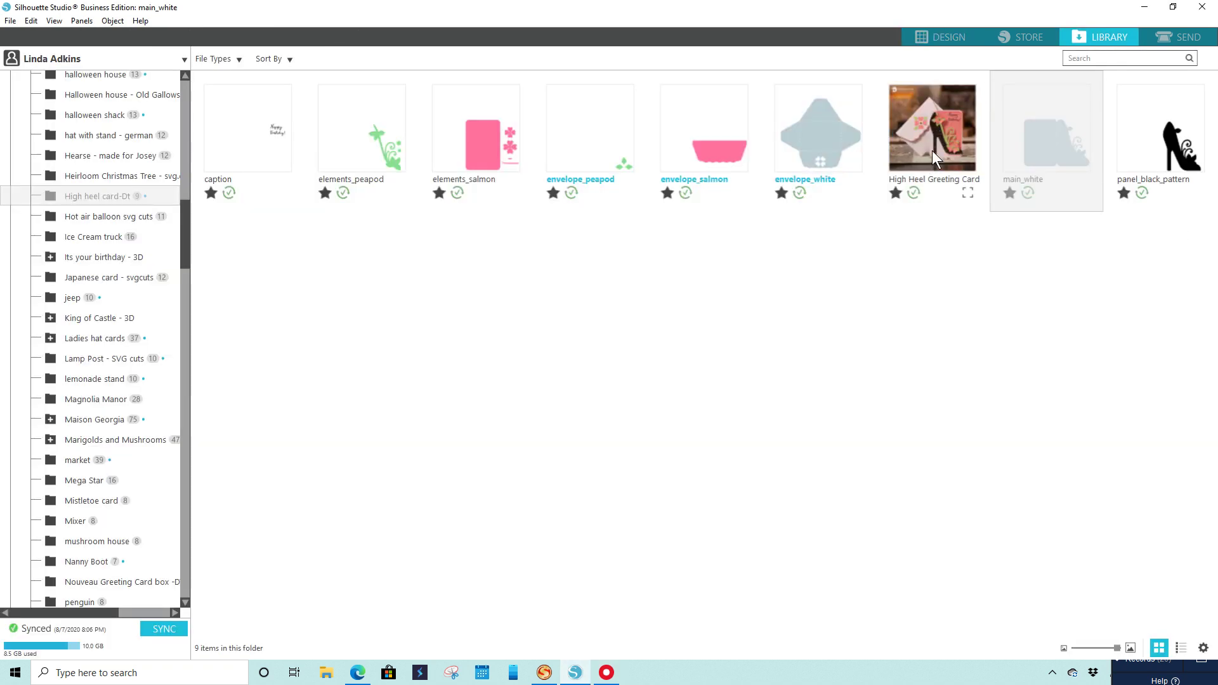
{"action": "right_click", "coordinate": [934, 148]}
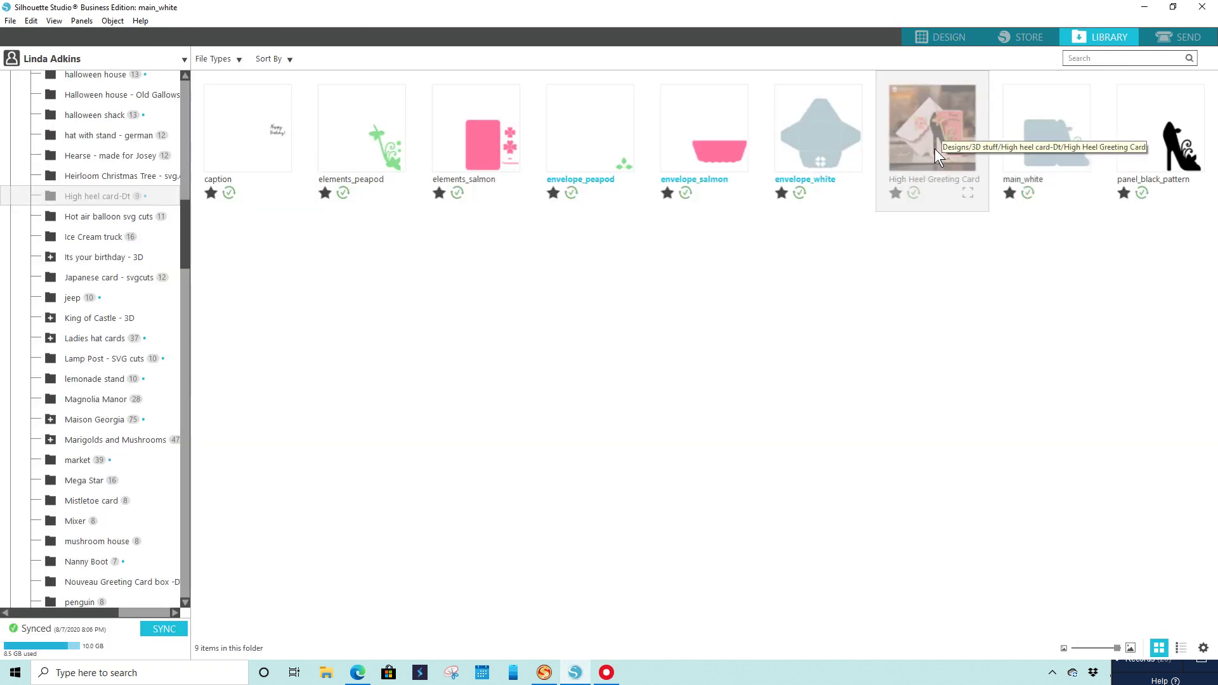
{"action": "left_click", "coordinate": [973, 170]}
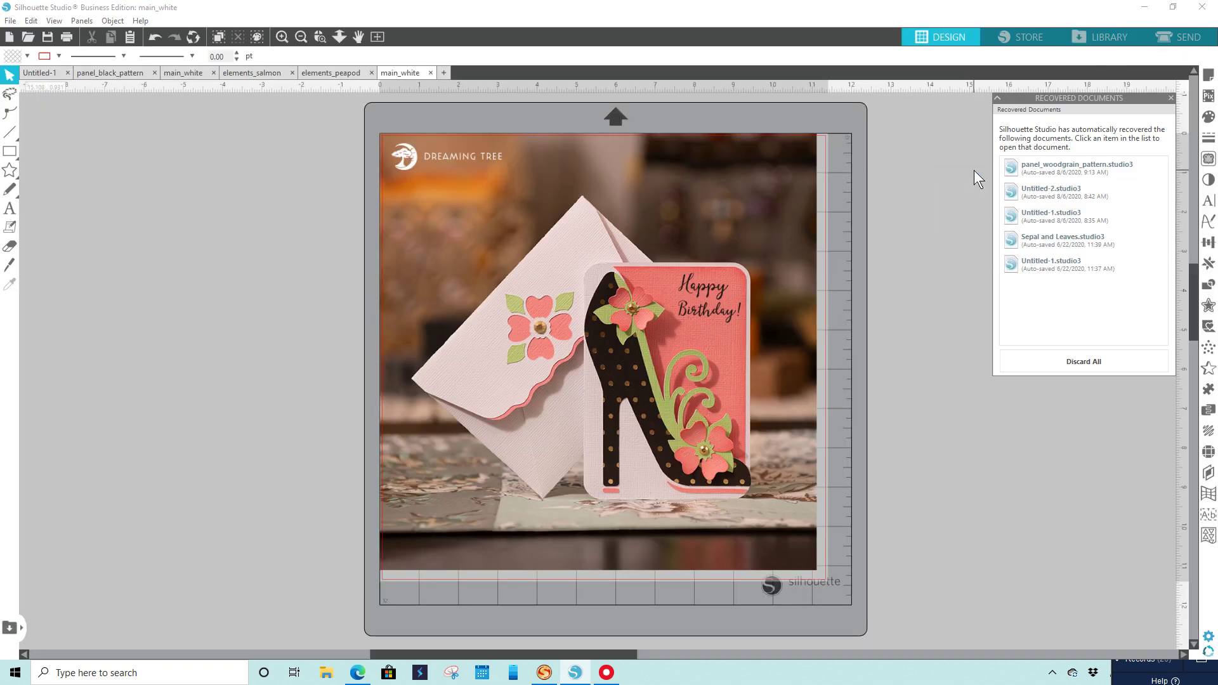
{"action": "left_click_drag", "start_coordinate": [721, 420], "coordinate": [231, 346]}
{"action": "left_click", "coordinate": [444, 422]}
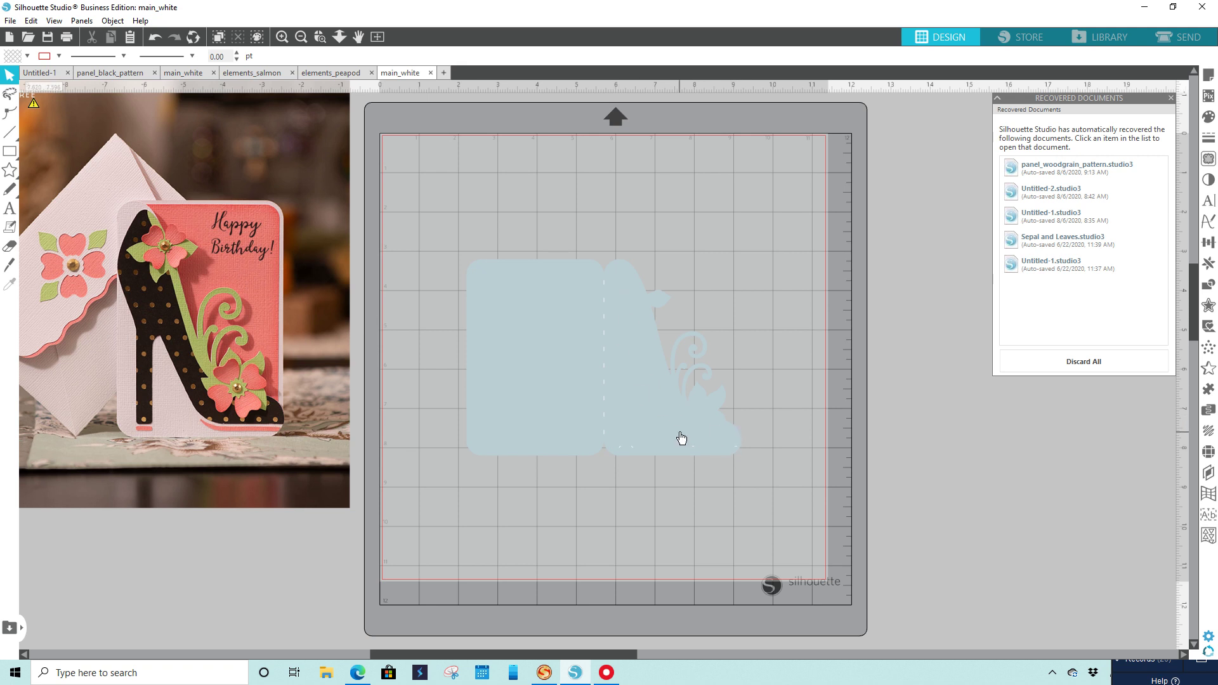
- Try moving only the light-blue card shape towards the mat's upper-left corner without its perforated lines, and undo the move
{"action": "left_click", "coordinate": [548, 414]}
{"action": "left_click_drag", "start_coordinate": [548, 413], "coordinate": [472, 300]}
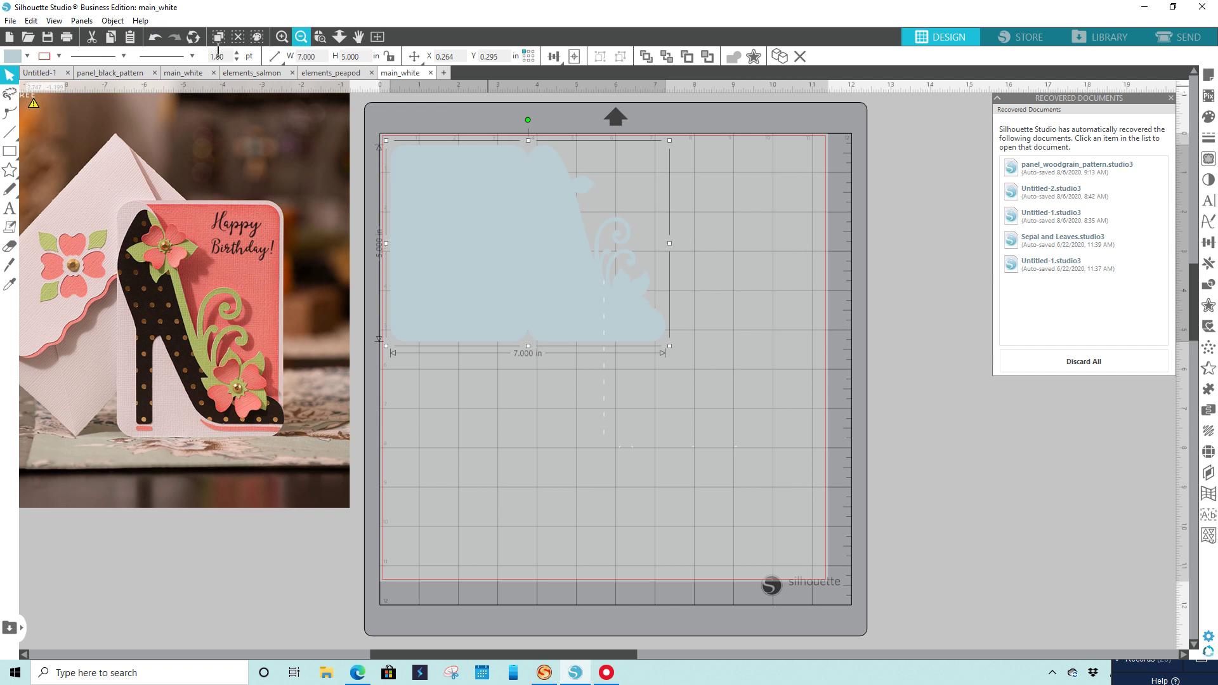
{"action": "left_click", "coordinate": [153, 37]}
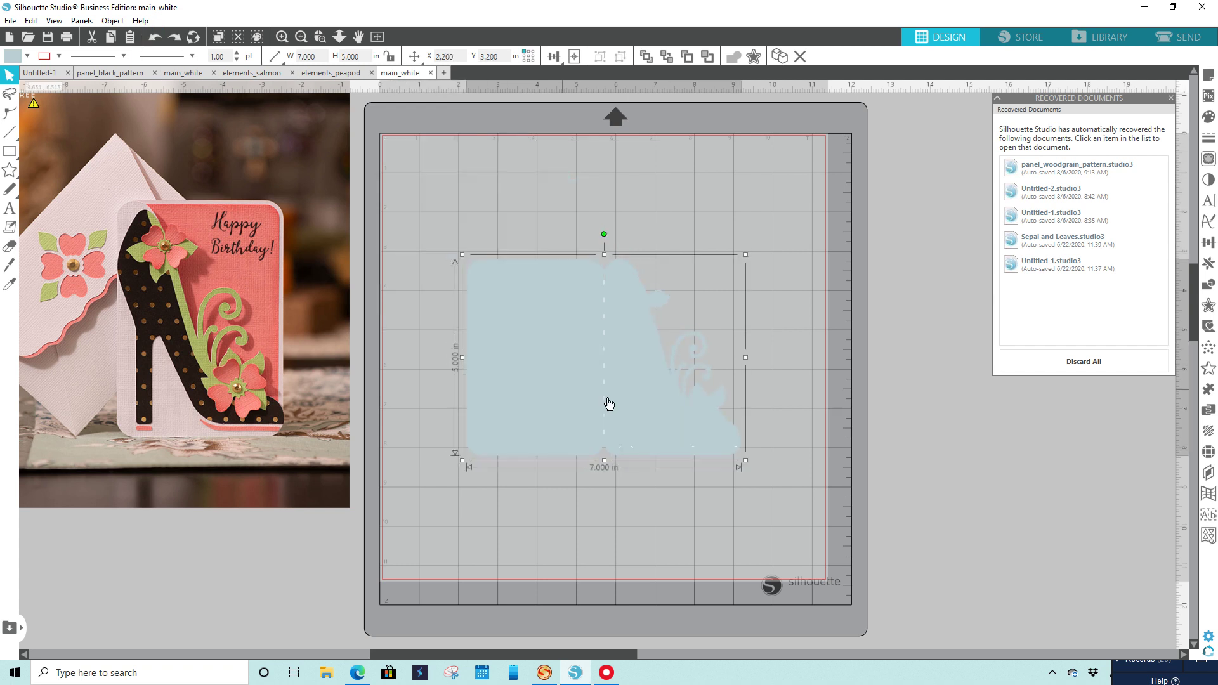
{"action": "left_click", "coordinate": [604, 503]}
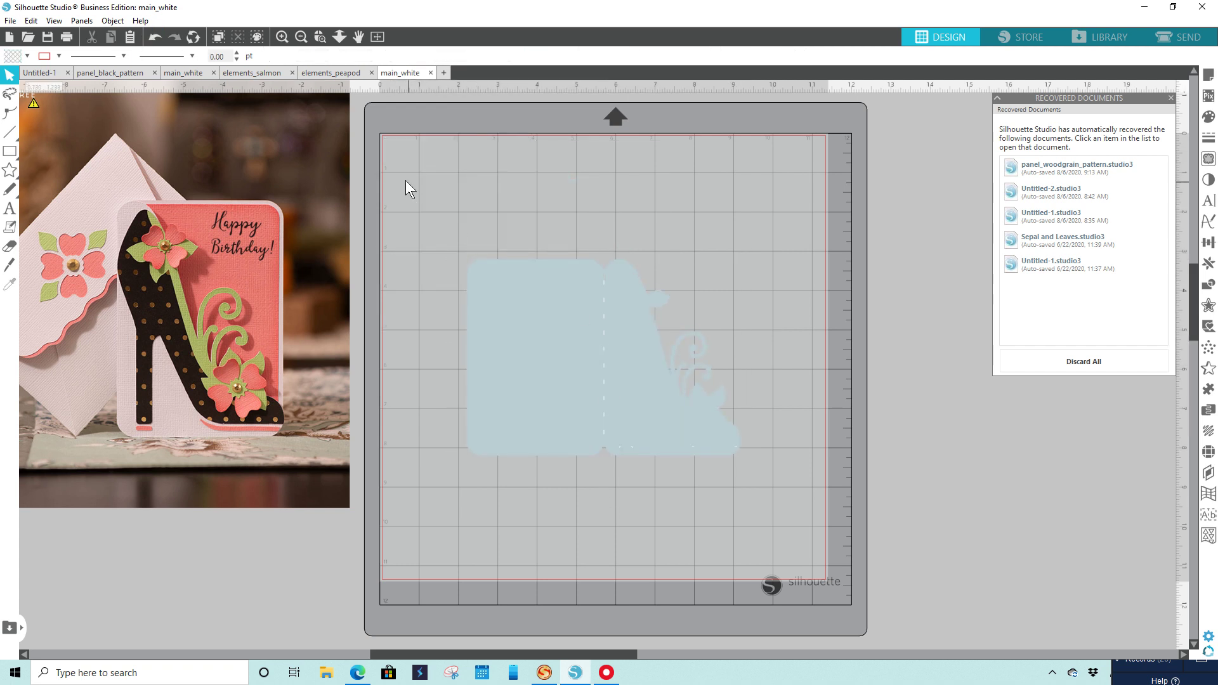
- Group all pieces of the light-blue card and move the group to about X 0.376, Y 0.376 in on the mat
{"action": "left_click_drag", "start_coordinate": [402, 170], "coordinate": [770, 486]}
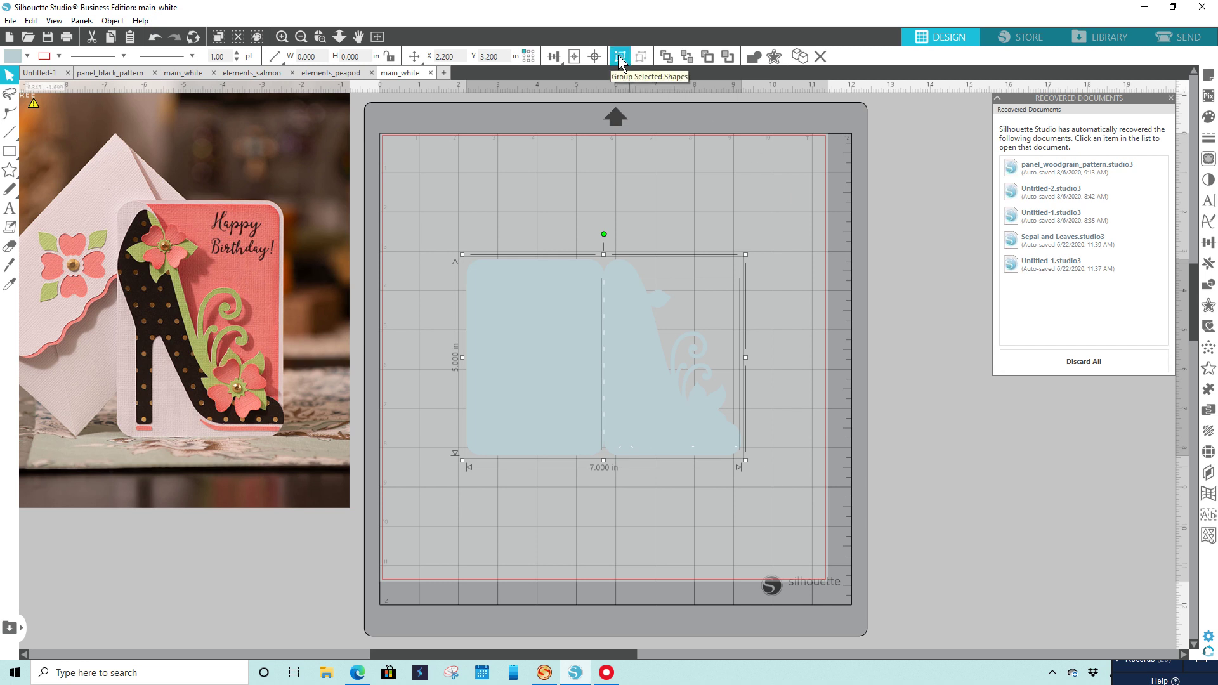
{"action": "right_click", "coordinate": [658, 366]}
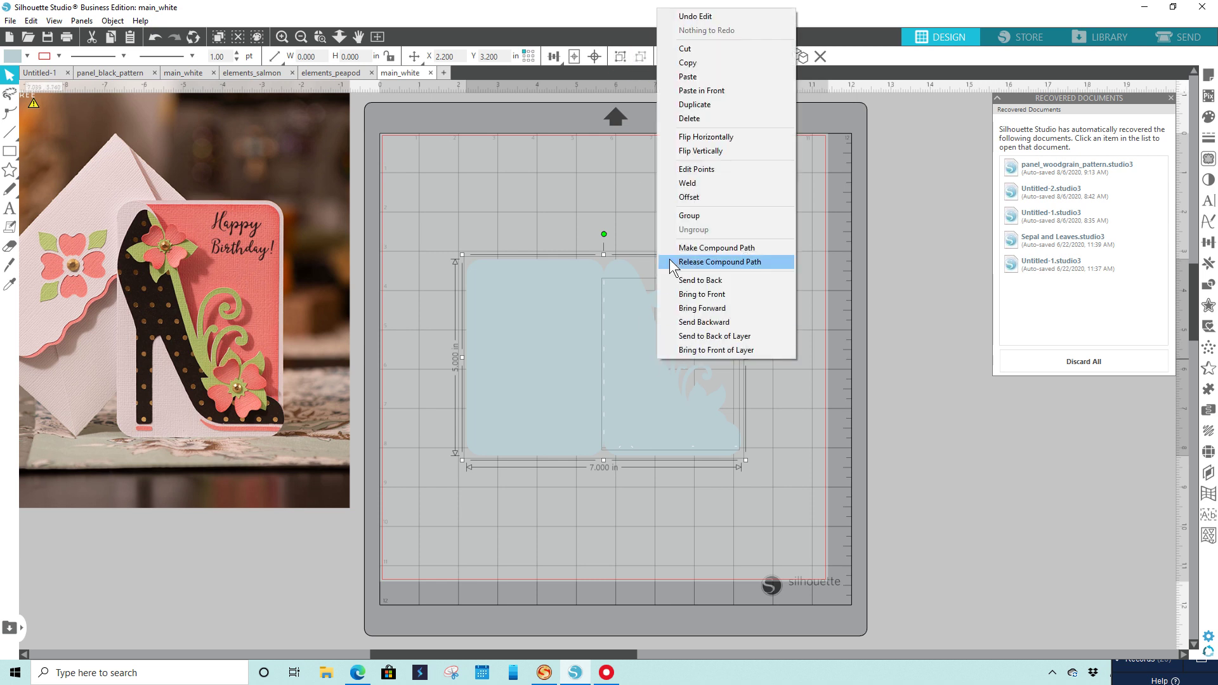
{"action": "left_click", "coordinate": [680, 216]}
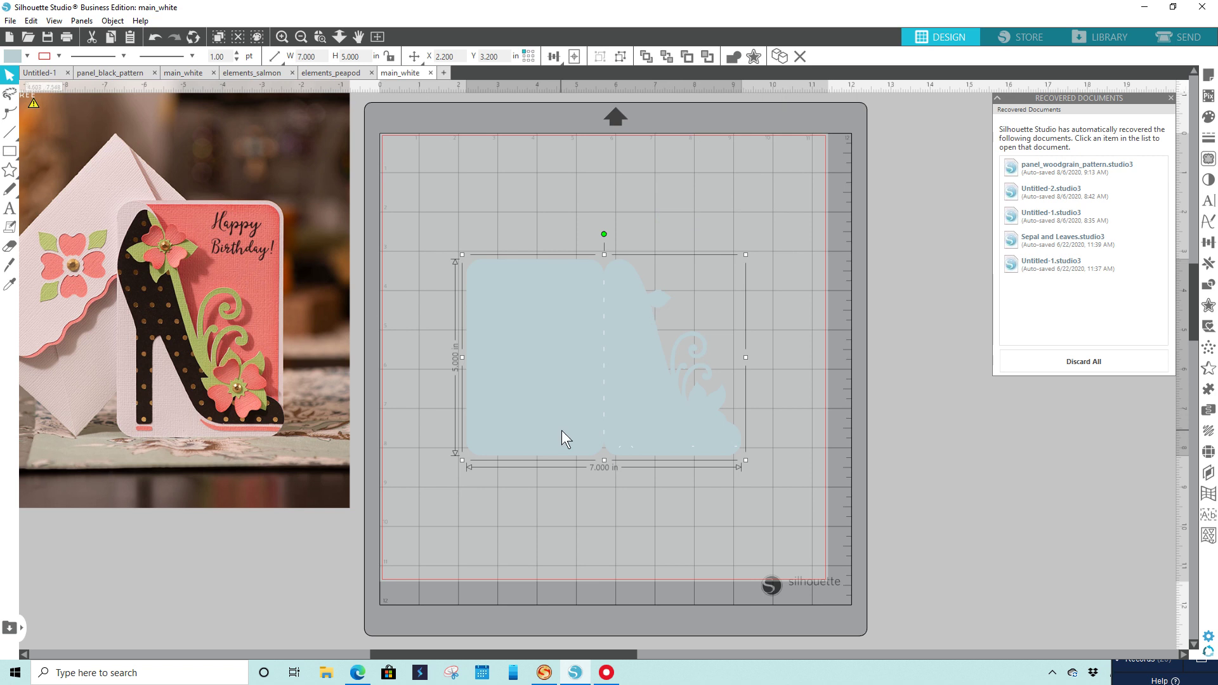
{"action": "left_click_drag", "start_coordinate": [561, 436], "coordinate": [489, 319]}
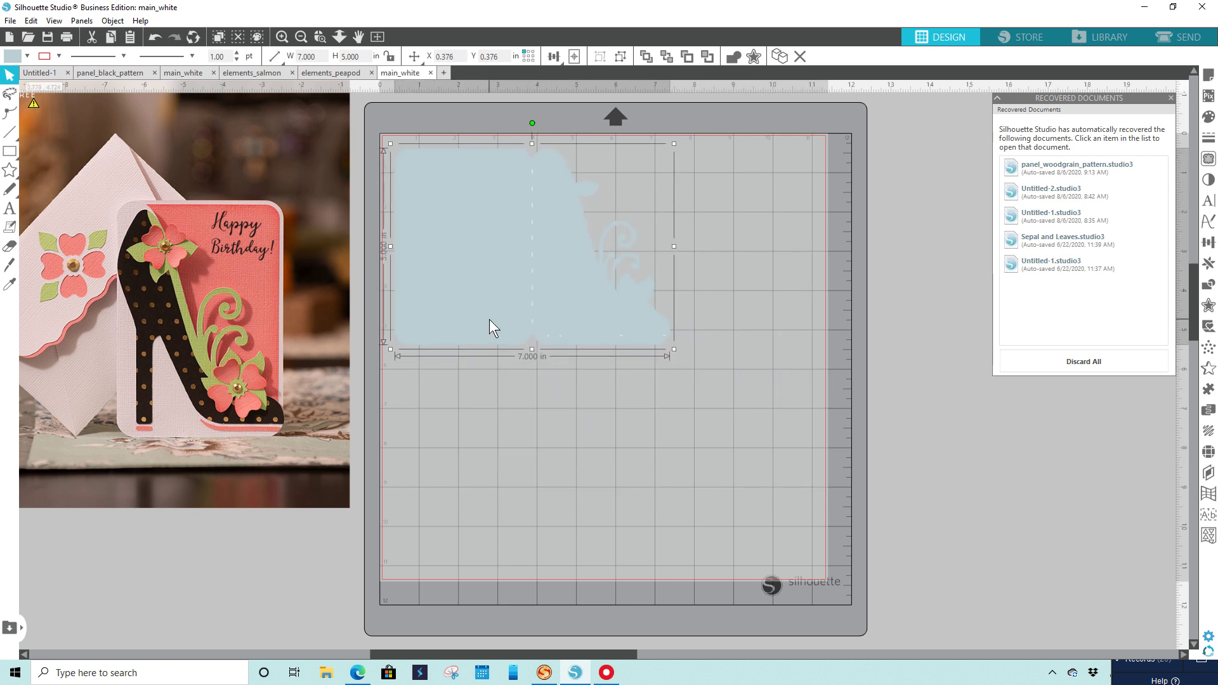
{"action": "left_click", "coordinate": [604, 443]}
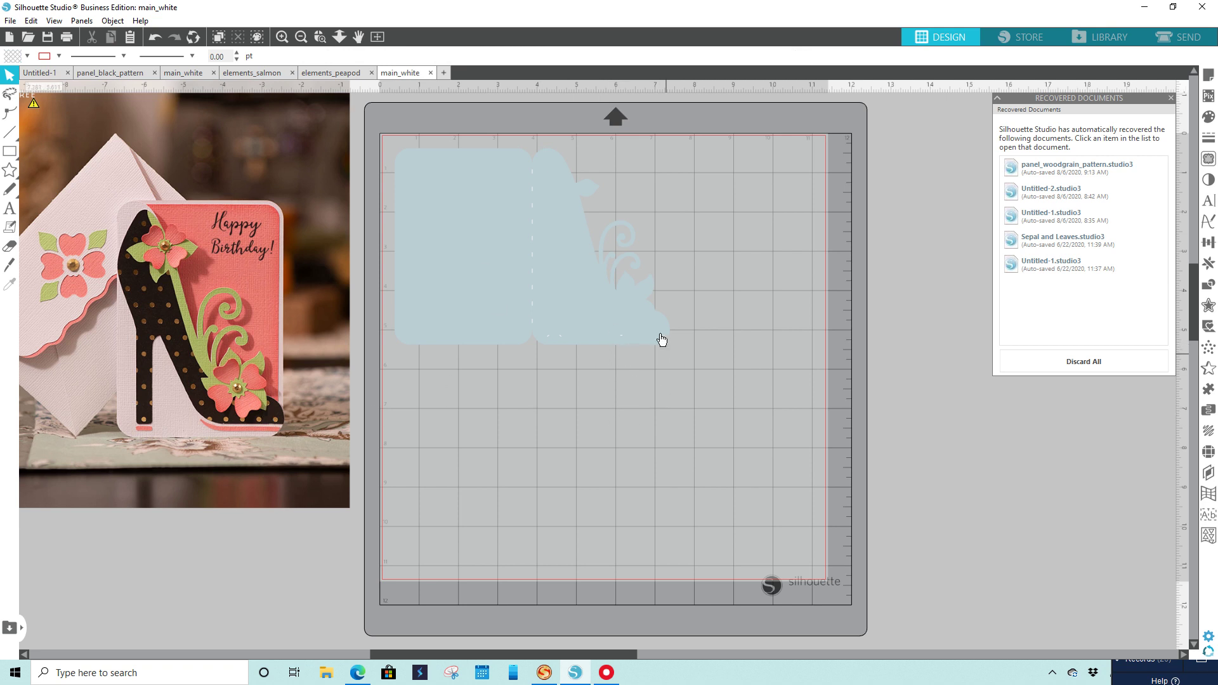
- Open the envelope_white design from the library, try moving the envelope body without its perforated lines, and undo the move
{"action": "left_click", "coordinate": [1118, 29]}
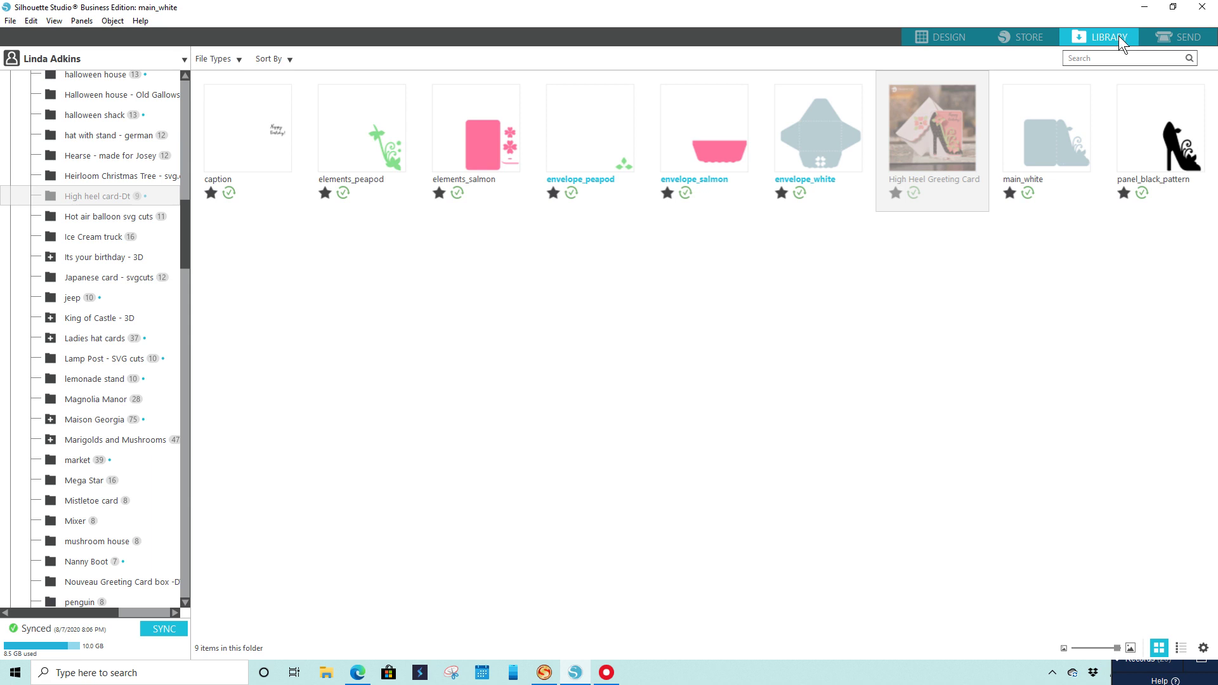
{"action": "double_click", "coordinate": [819, 150]}
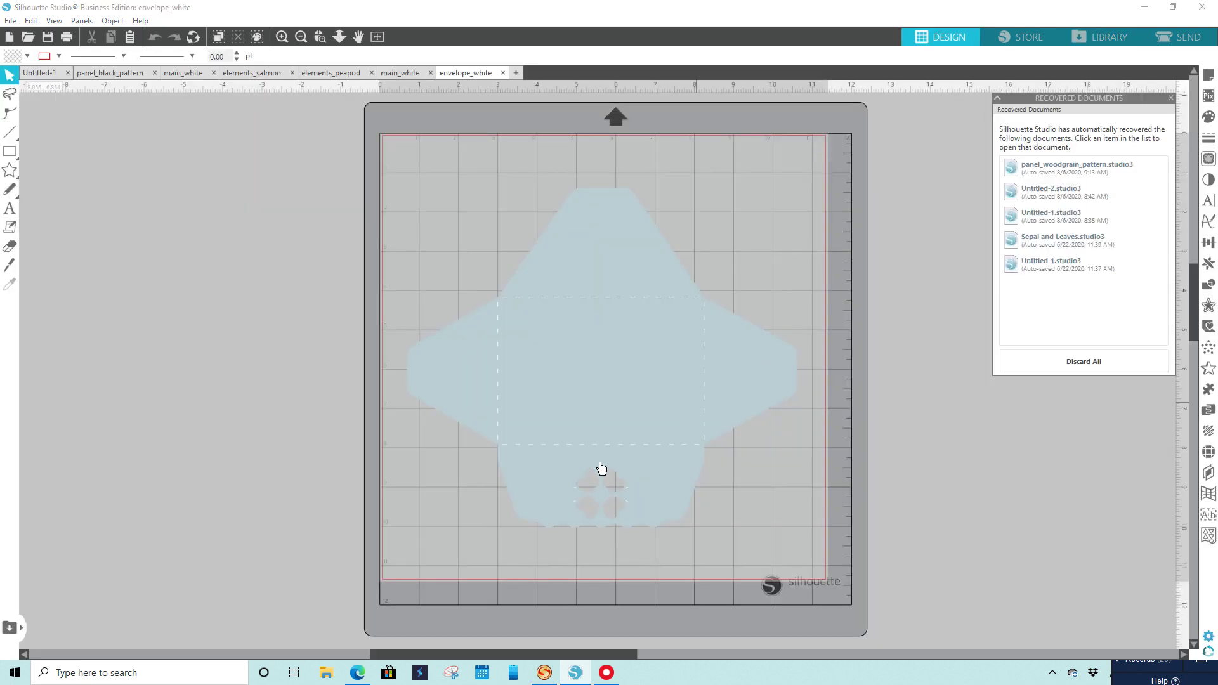
{"action": "left_click_drag", "start_coordinate": [644, 481], "coordinate": [832, 441]}
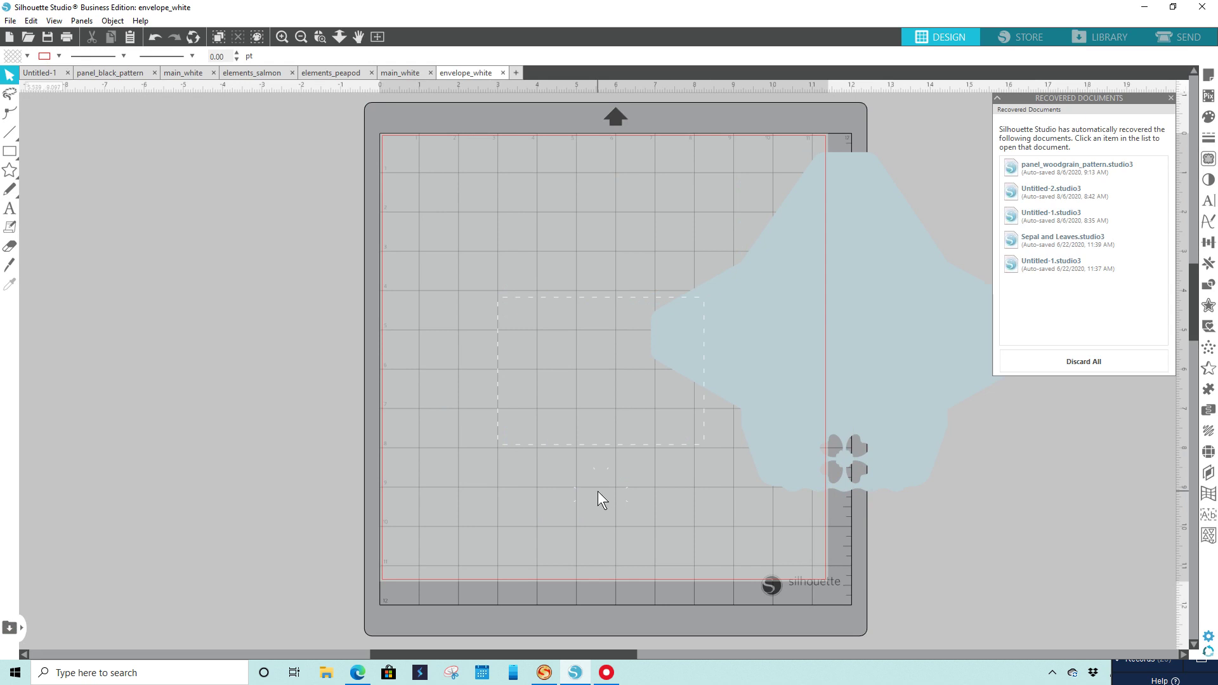
{"action": "left_click", "coordinate": [155, 35]}
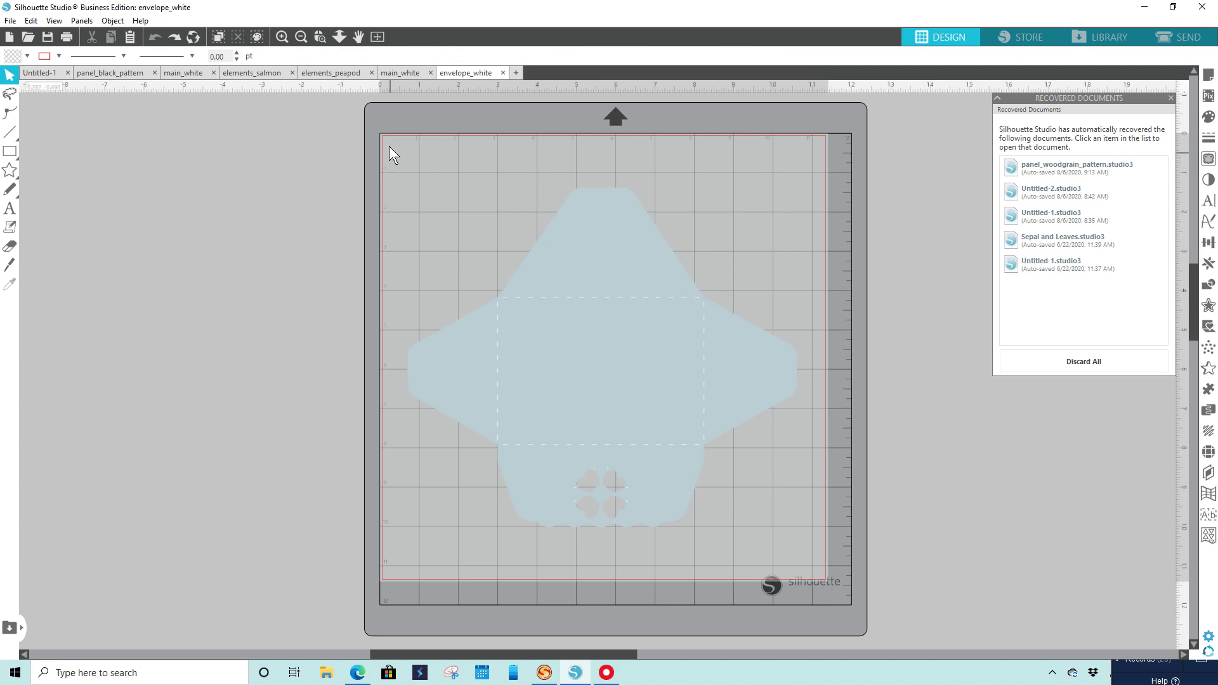
- Group all pieces of the envelope and move the group to about X 0.232, Y 0.219 in on the mat
{"action": "left_click_drag", "start_coordinate": [390, 146], "coordinate": [720, 483]}
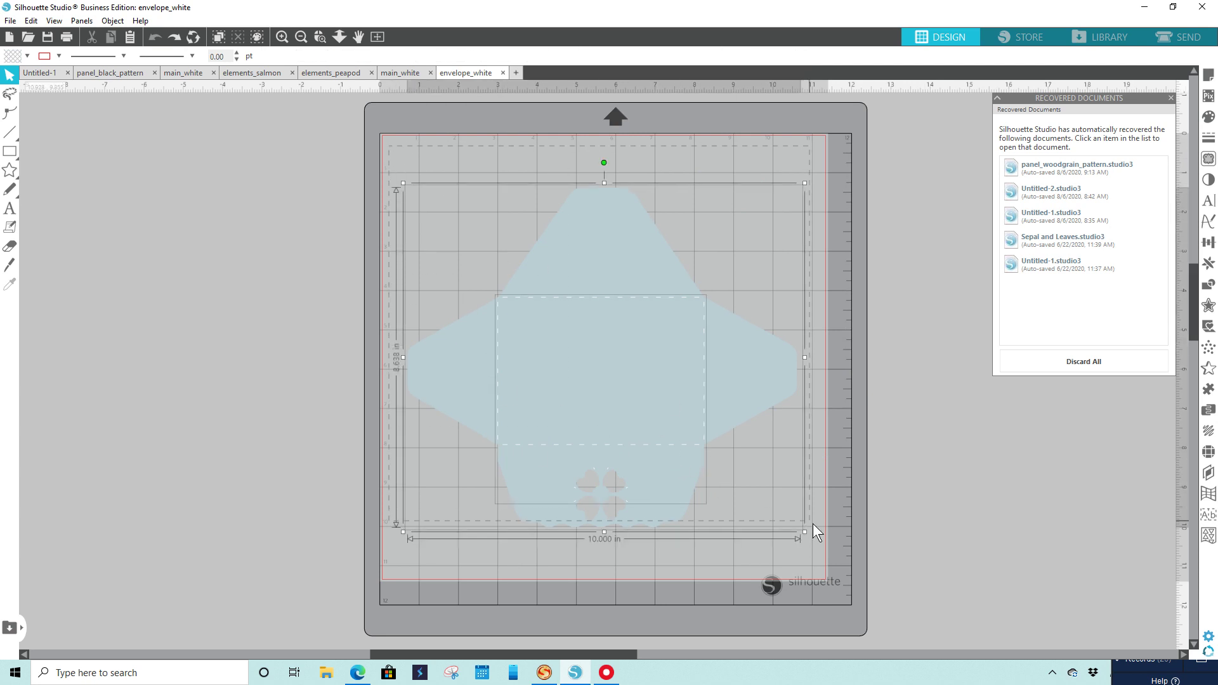
{"action": "left_click_drag", "start_coordinate": [817, 530], "coordinate": [817, 531]}
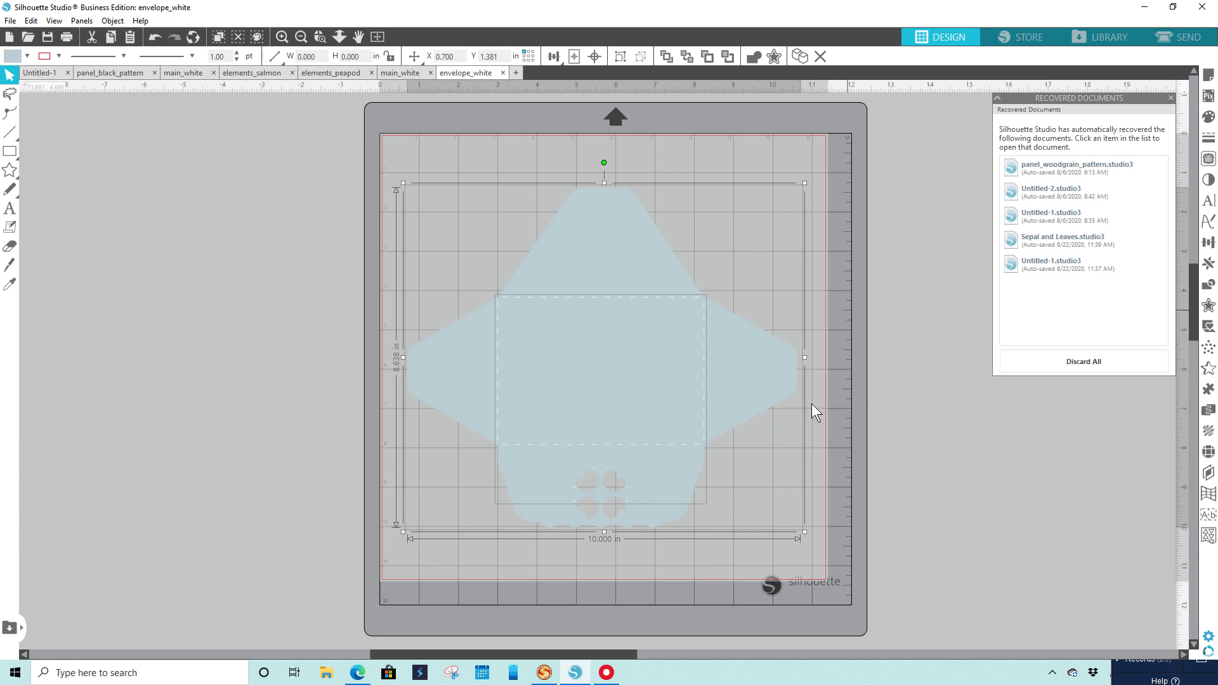
{"action": "left_click", "coordinate": [619, 56]}
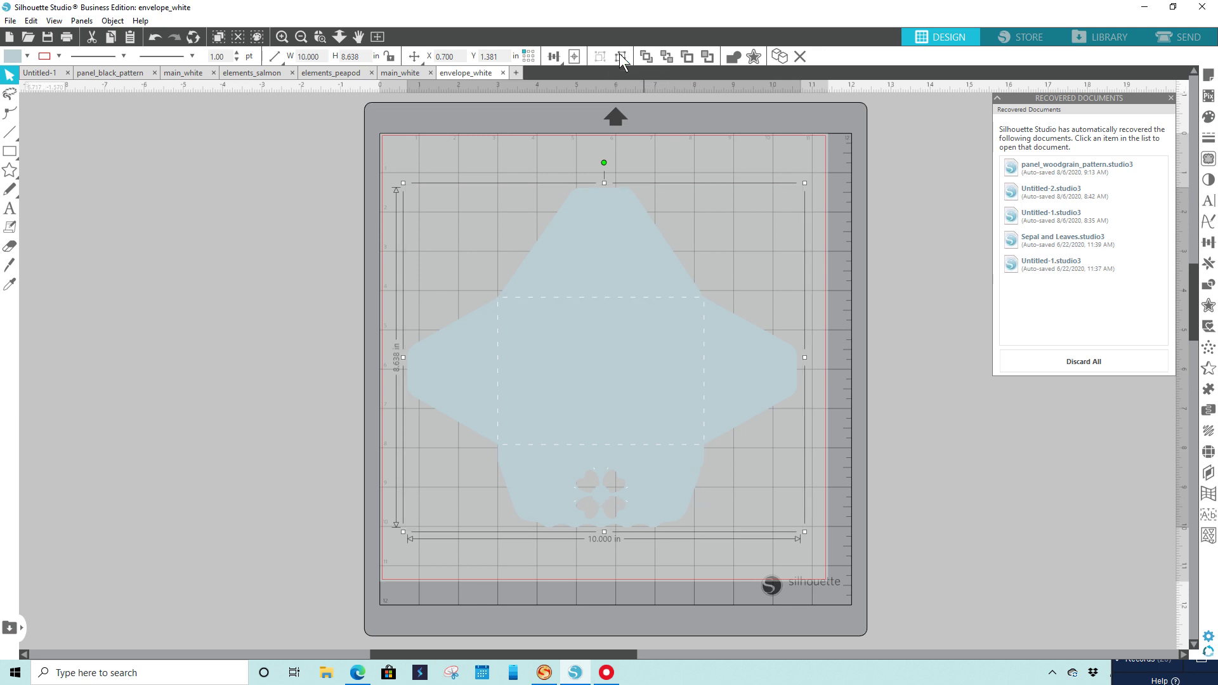
{"action": "left_click_drag", "start_coordinate": [608, 252], "coordinate": [588, 204]}
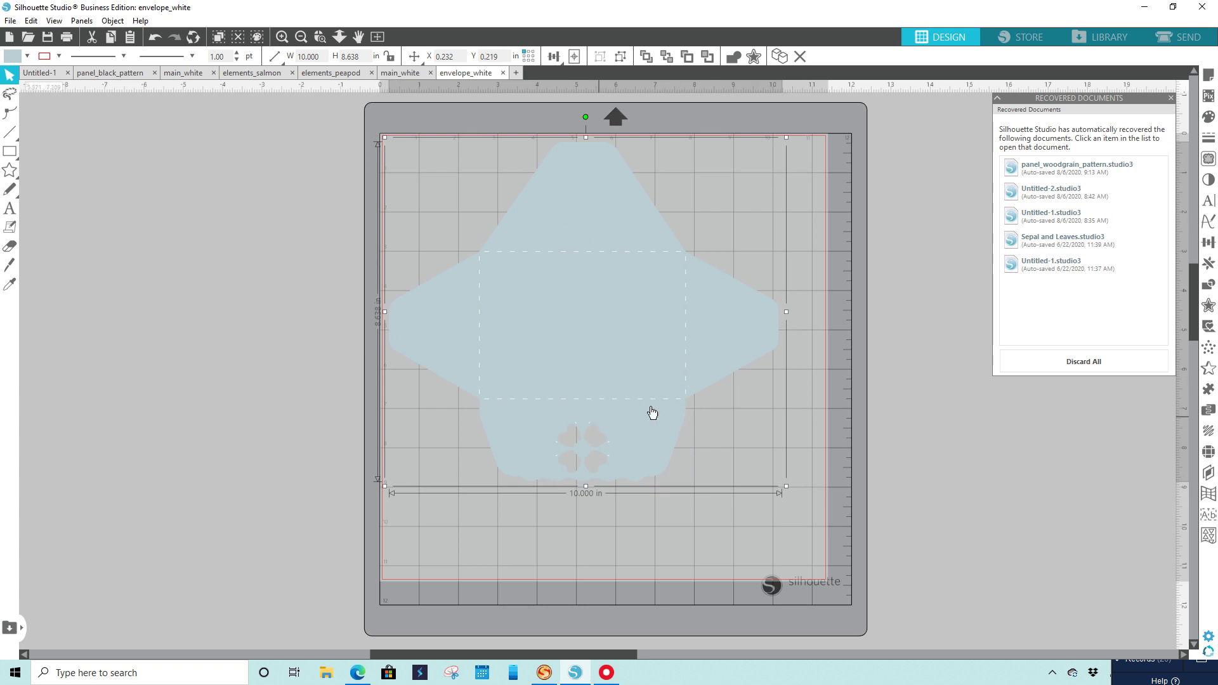
- Open the main_2_boysenberry design from the Butterfly subfolder of Fairy Houses - dreaming tree in the library
{"action": "left_click", "coordinate": [1101, 35]}
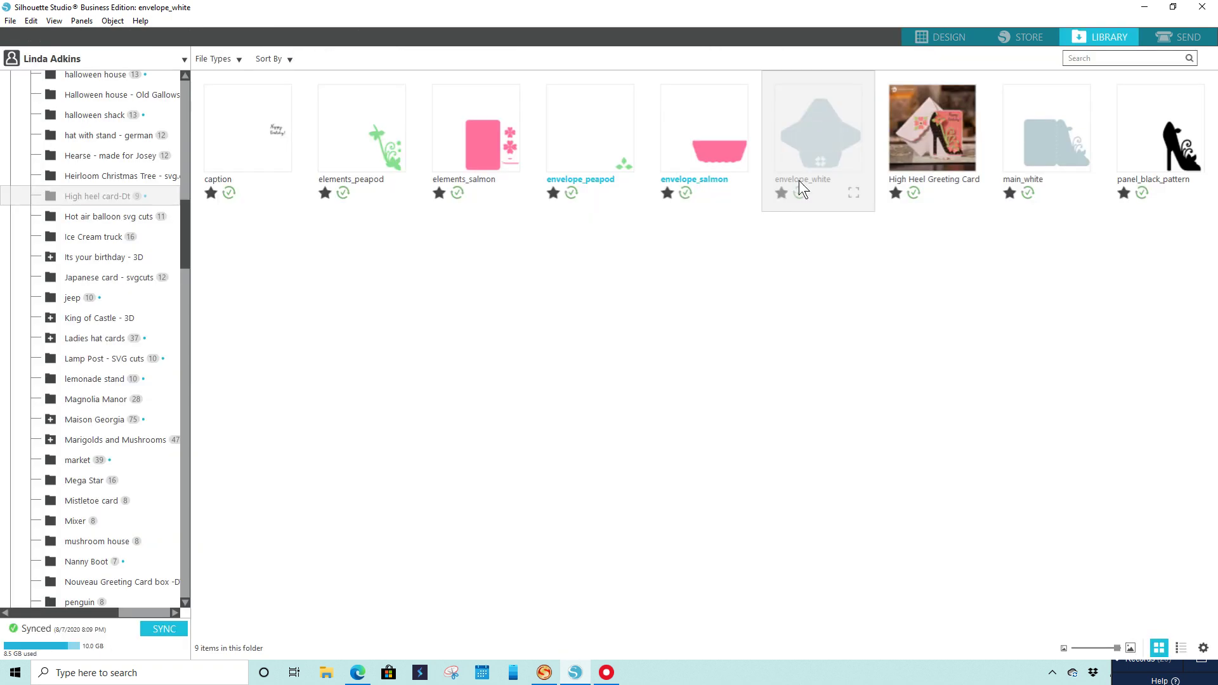
{"action": "left_click_drag", "start_coordinate": [186, 239], "coordinate": [187, 193]}
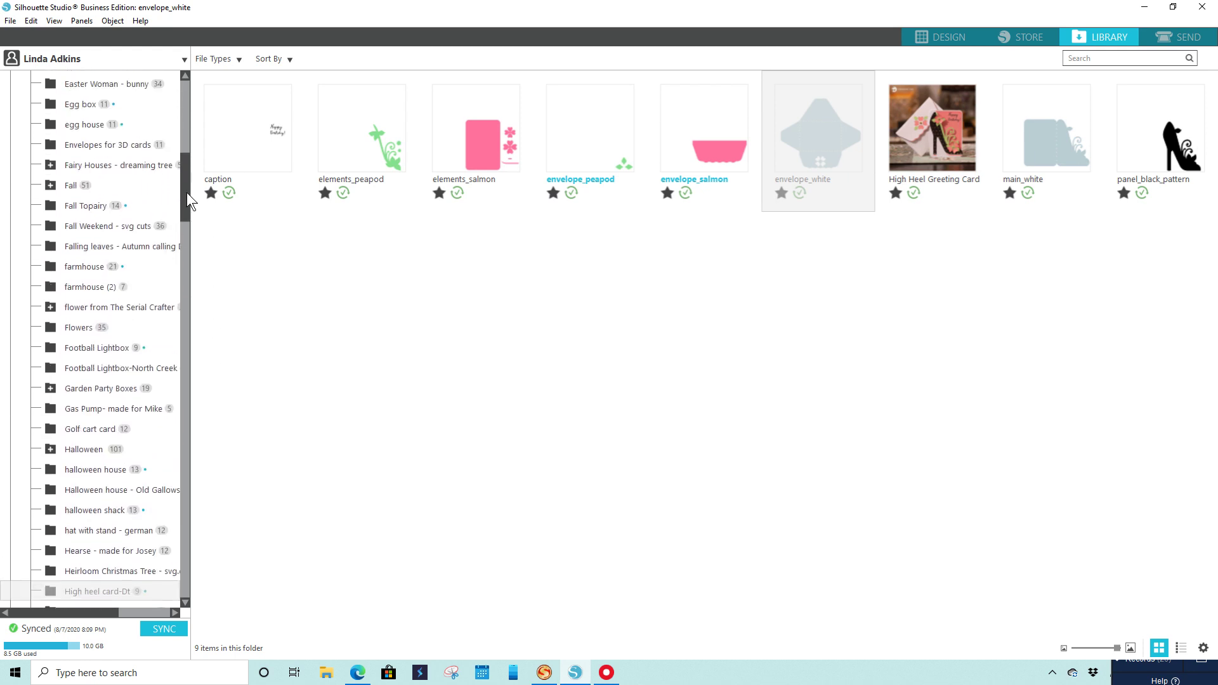
{"action": "left_click", "coordinate": [109, 166]}
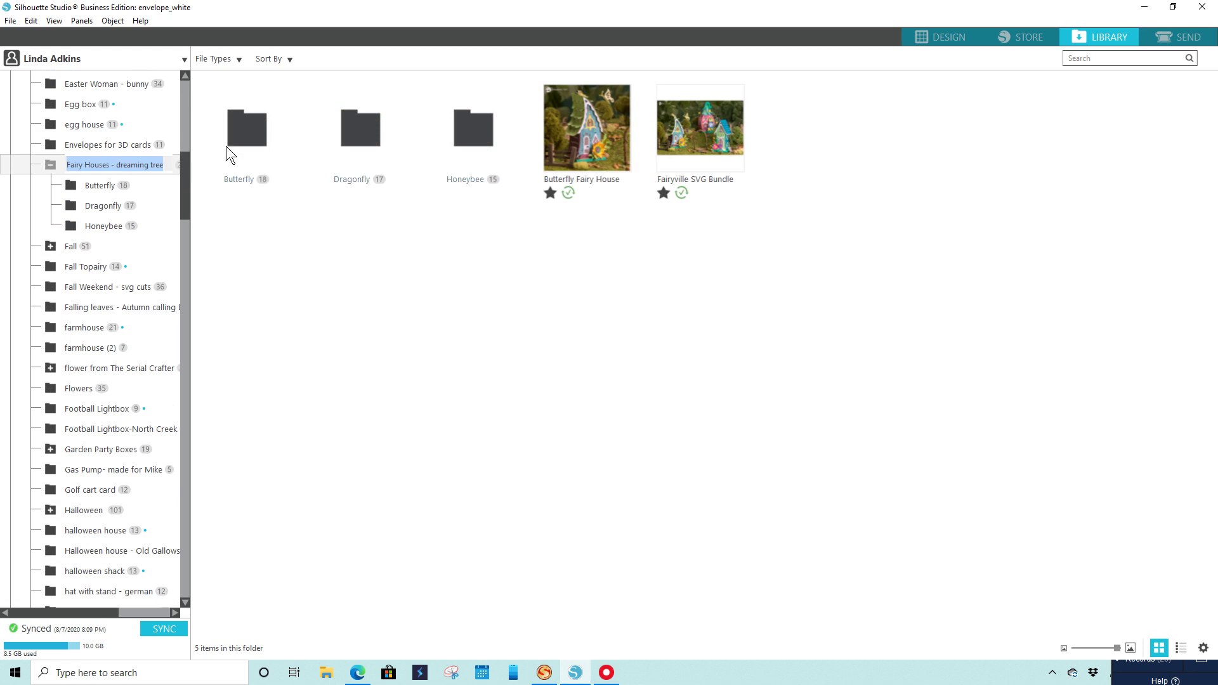
{"action": "double_click", "coordinate": [245, 145]}
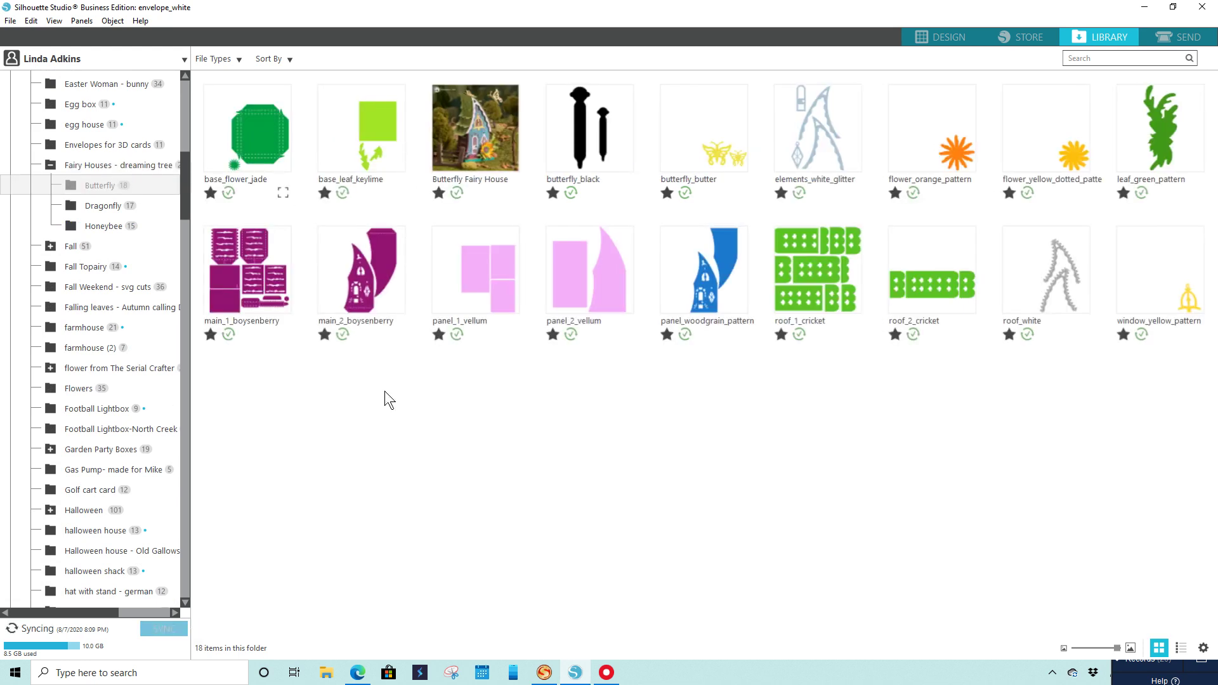
{"action": "left_click", "coordinate": [370, 299]}
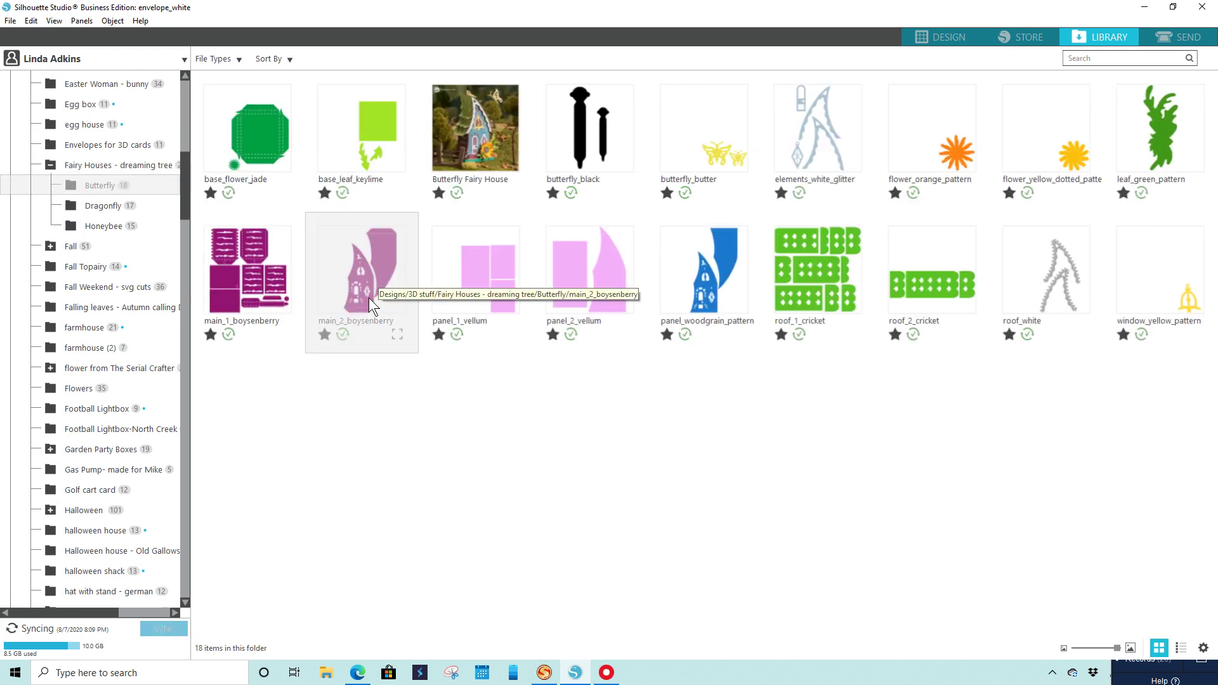
{"action": "double_click", "coordinate": [369, 299]}
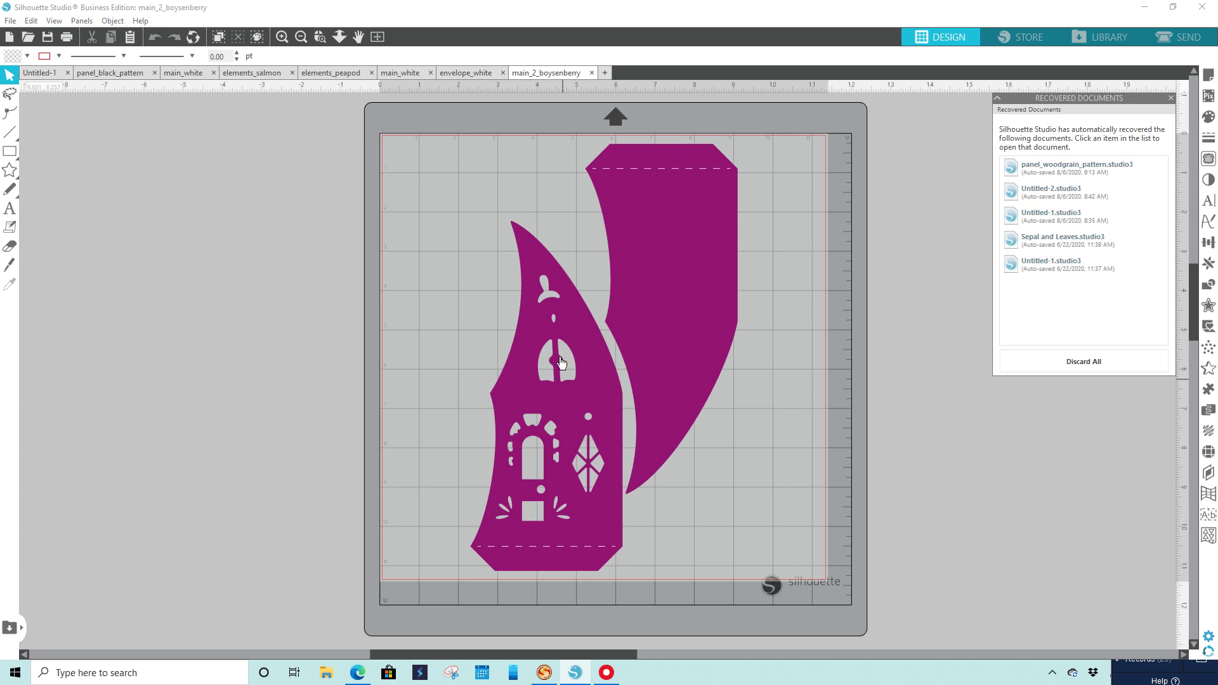
- Try moving the purple house pieces partly off the mat without their perforated fold lines, and undo the move
{"action": "left_click_drag", "start_coordinate": [645, 392], "coordinate": [463, 348]}
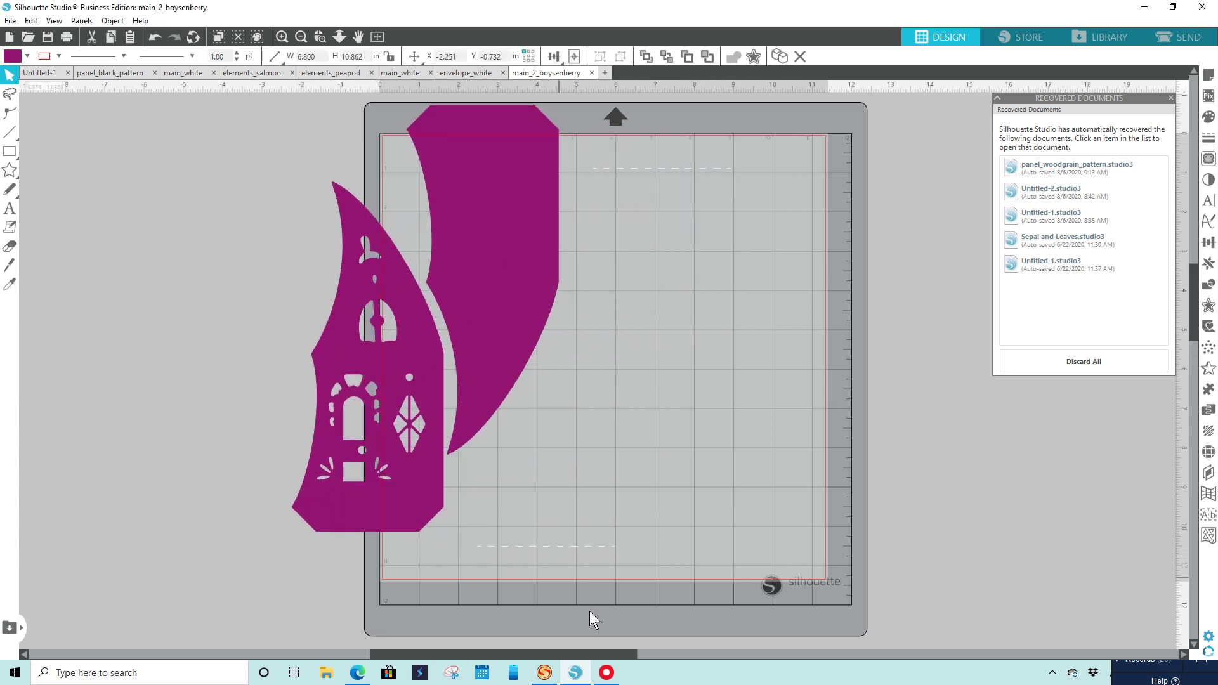
{"action": "left_click", "coordinate": [614, 555]}
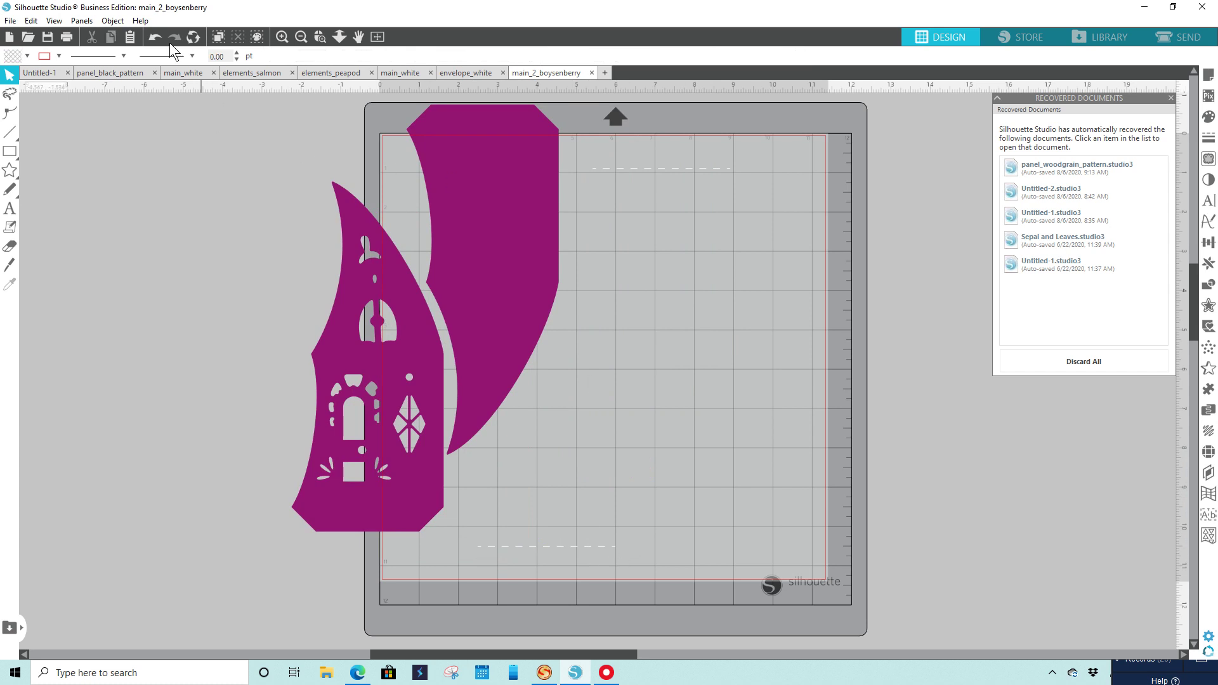
{"action": "left_click", "coordinate": [152, 36]}
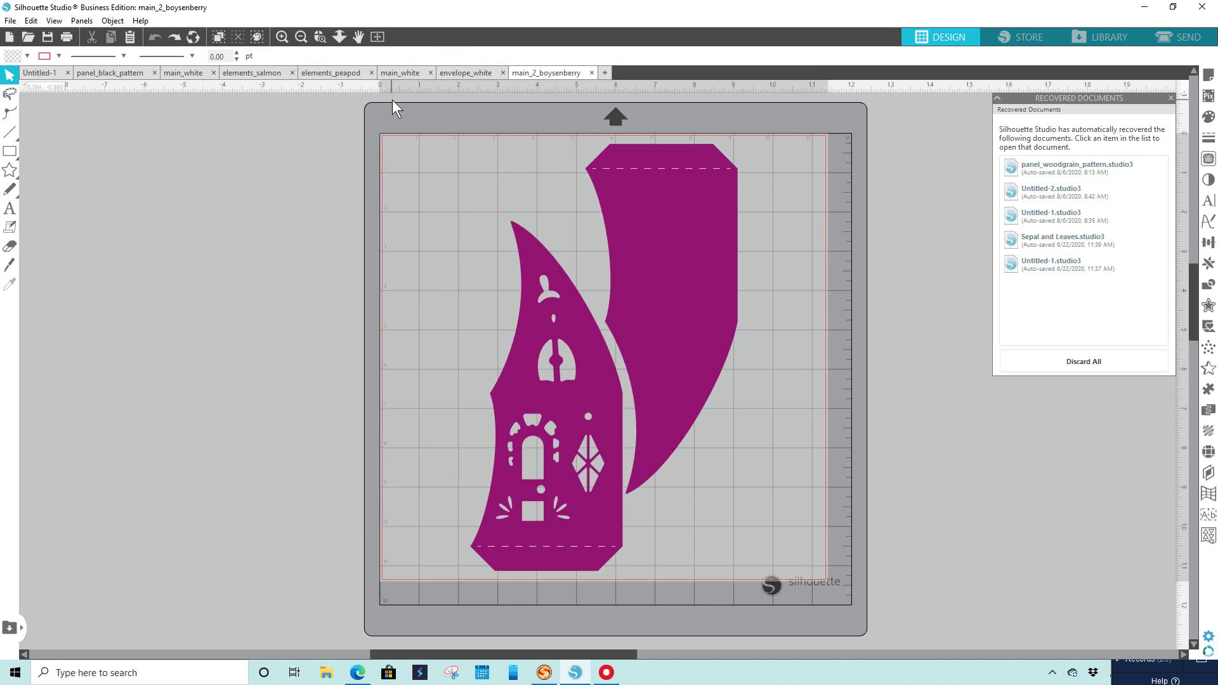
- Group the purple house pieces with their fold lines and move the group to about X 0.331, Y 0.285 in
{"action": "left_click_drag", "start_coordinate": [392, 100], "coordinate": [706, 550]}
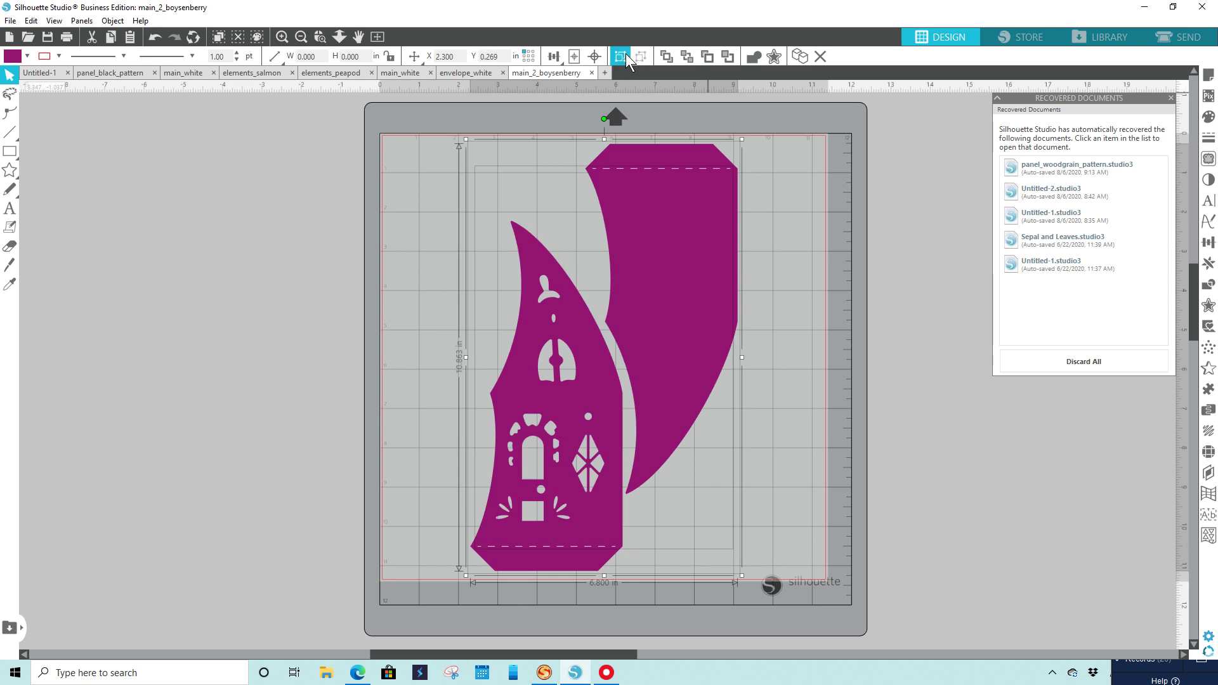
{"action": "left_click", "coordinate": [621, 54]}
{"action": "left_click_drag", "start_coordinate": [649, 401], "coordinate": [595, 402]}
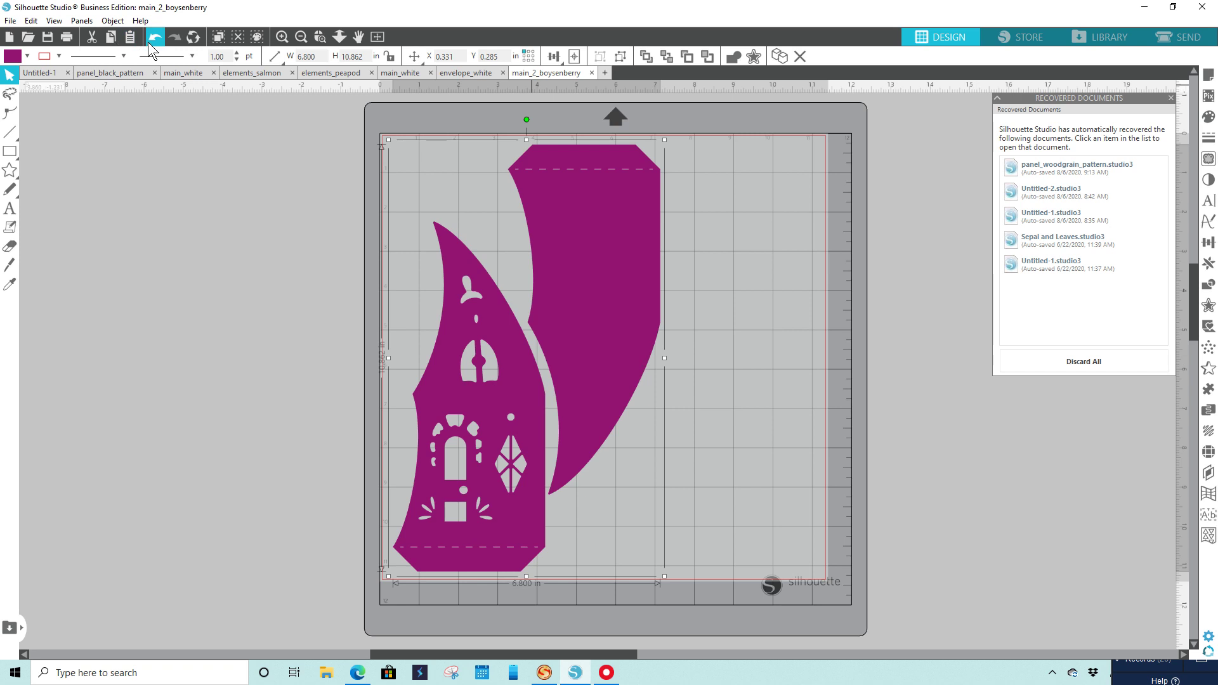
- Undo the move and the grouping of the purple house pieces
{"action": "key", "text": "Right"}
{"action": "left_click_drag", "start_coordinate": [533, 312], "coordinate": [606, 311]}
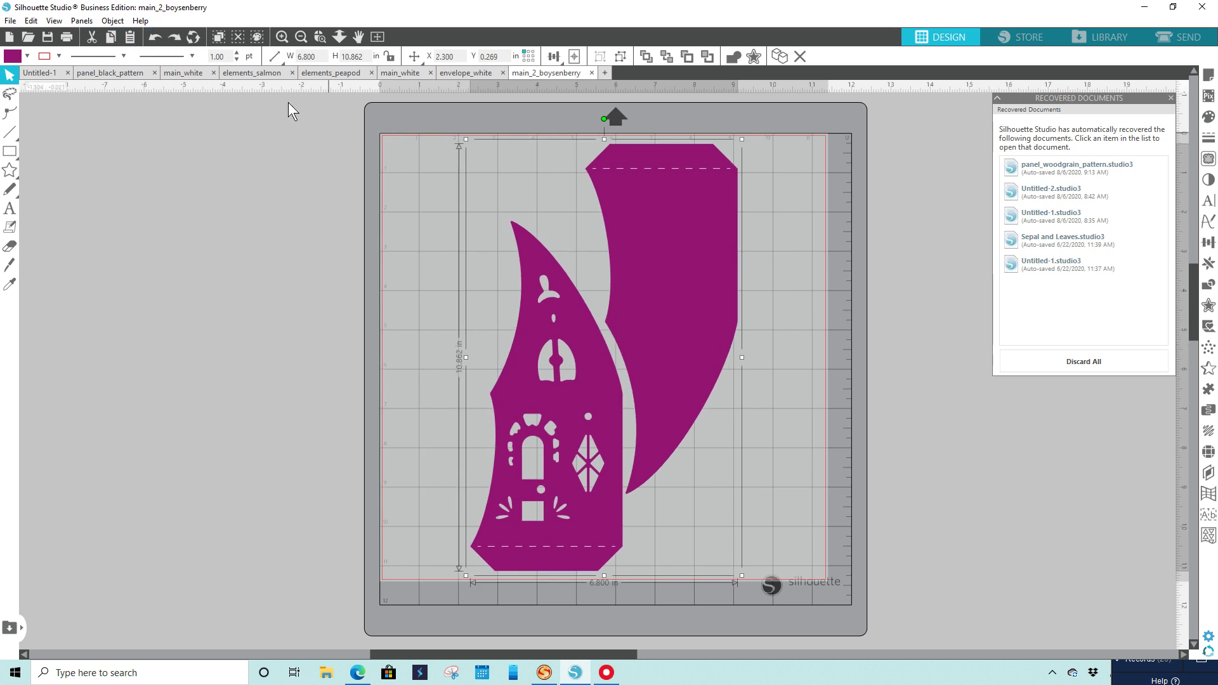
{"action": "left_click", "coordinate": [158, 36]}
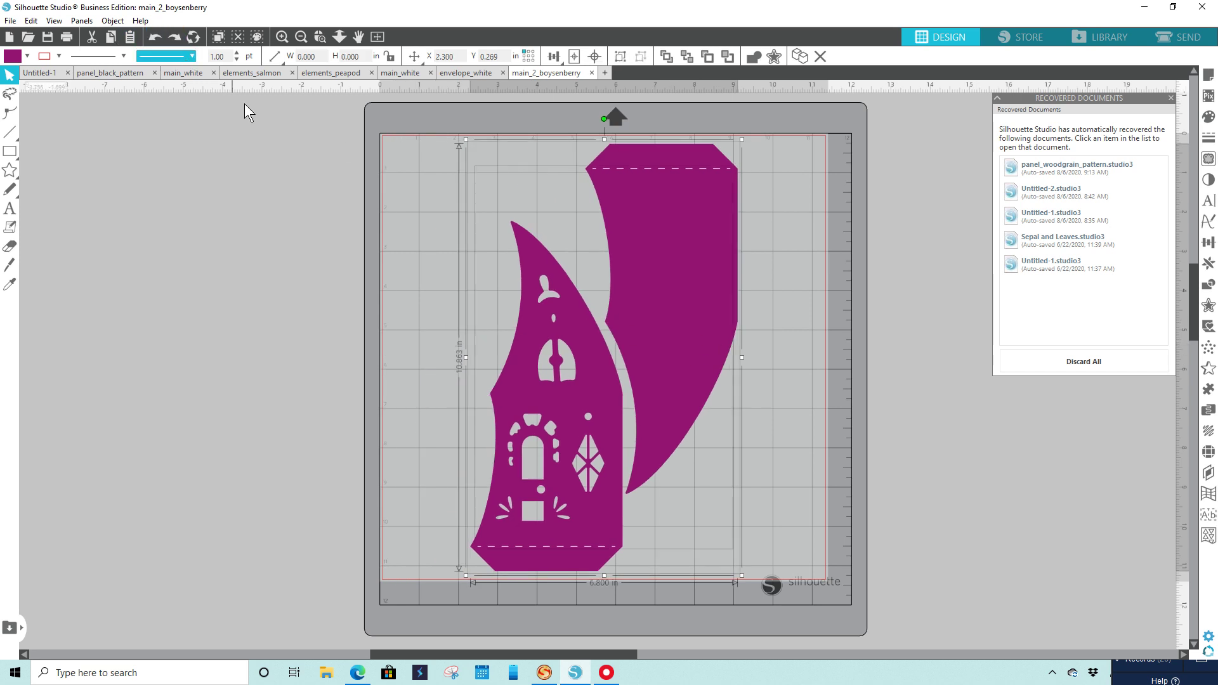
- Release the compound path of the two purple house pieces, leaving the fold lines as they are
{"action": "left_click", "coordinate": [834, 350]}
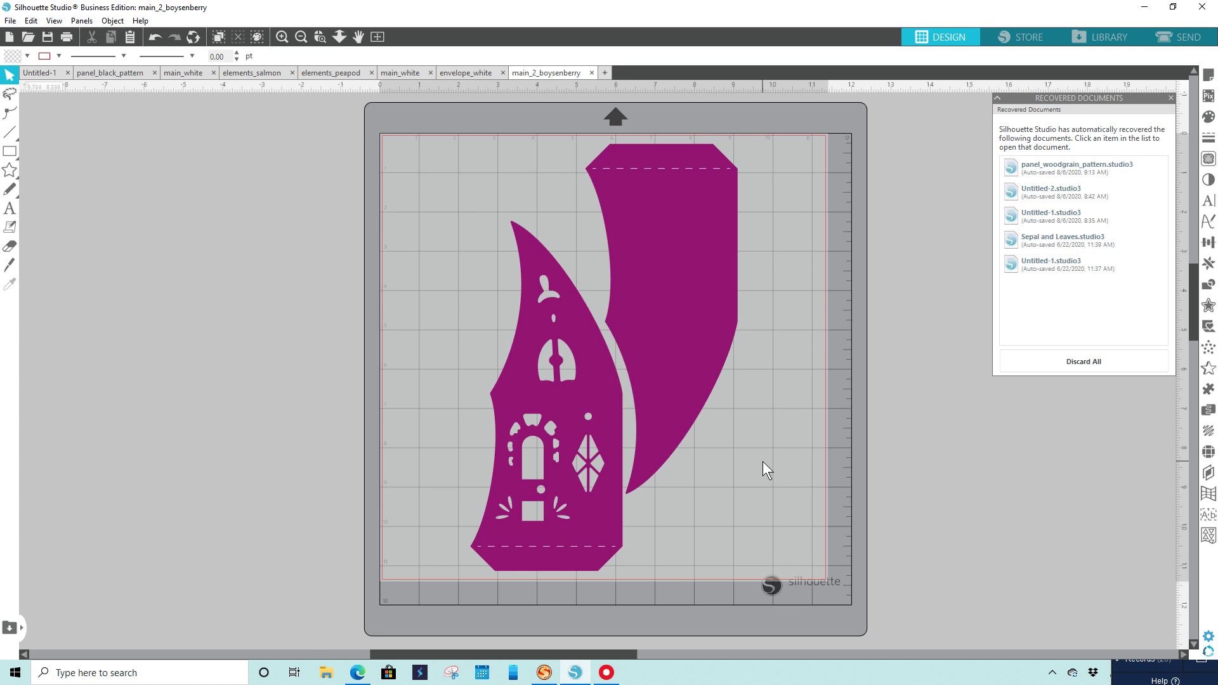
{"action": "left_click", "coordinate": [645, 487]}
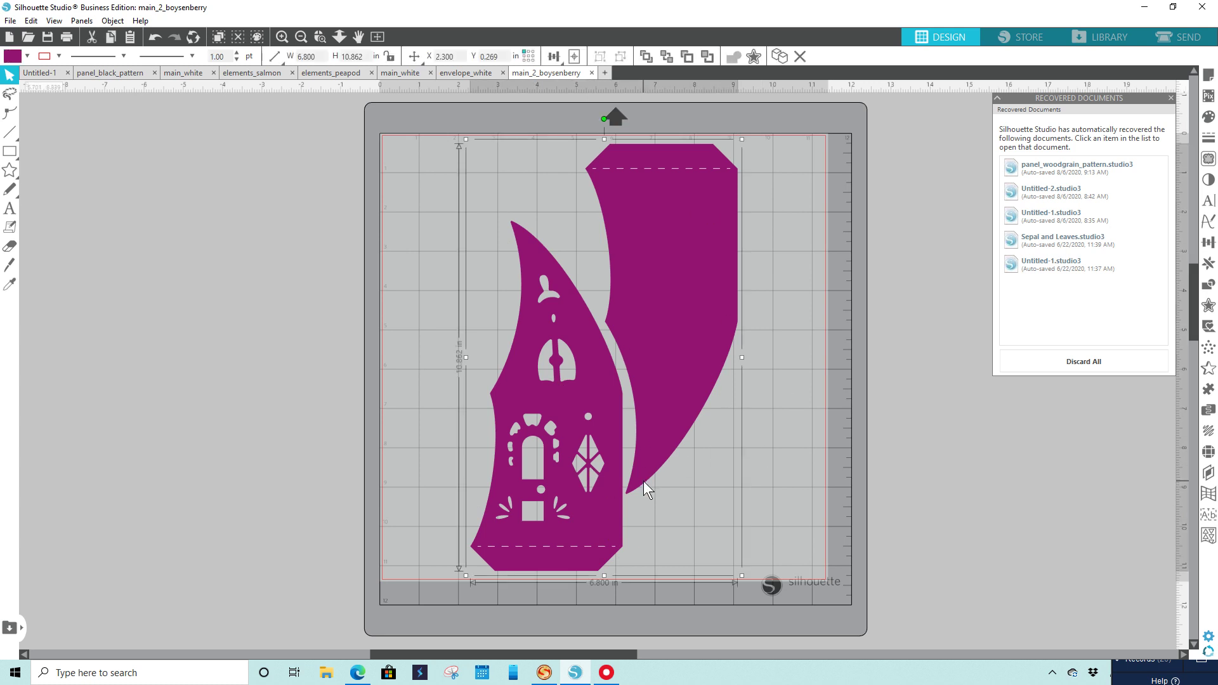
{"action": "right_click", "coordinate": [644, 482]}
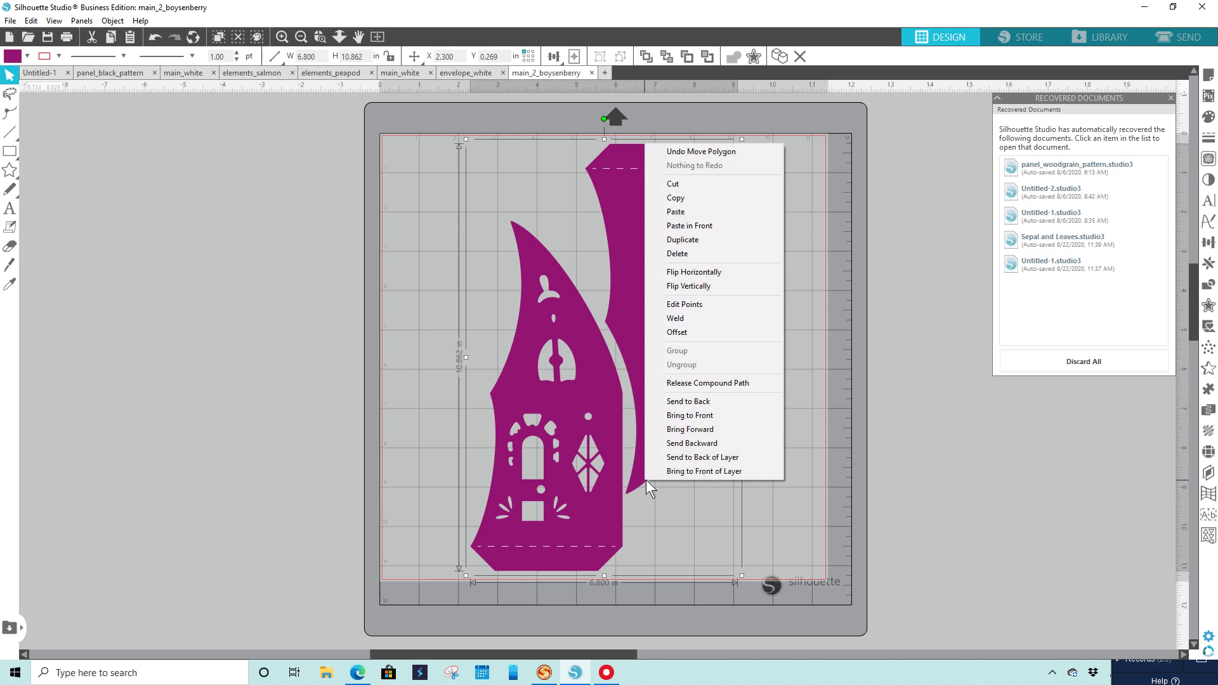
{"action": "left_click", "coordinate": [684, 385]}
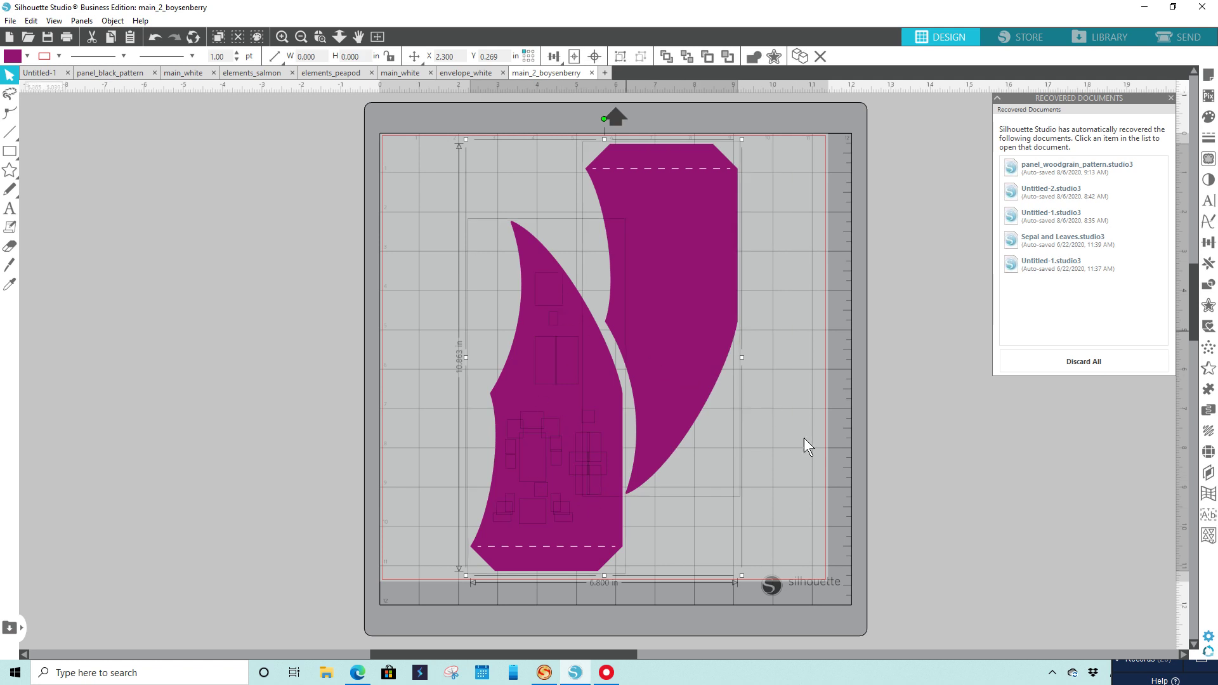
{"action": "left_click", "coordinate": [814, 482]}
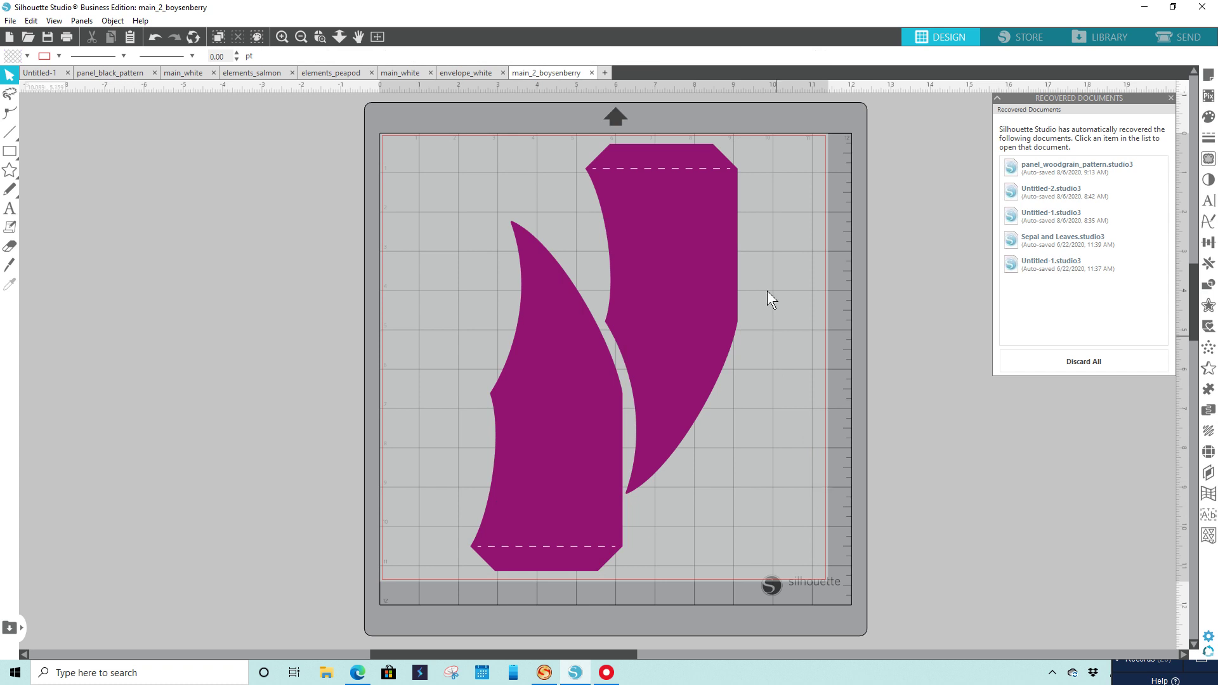
- Try moving the plain house piece without its perforated fold line, and undo the move
{"action": "left_click", "coordinate": [678, 173]}
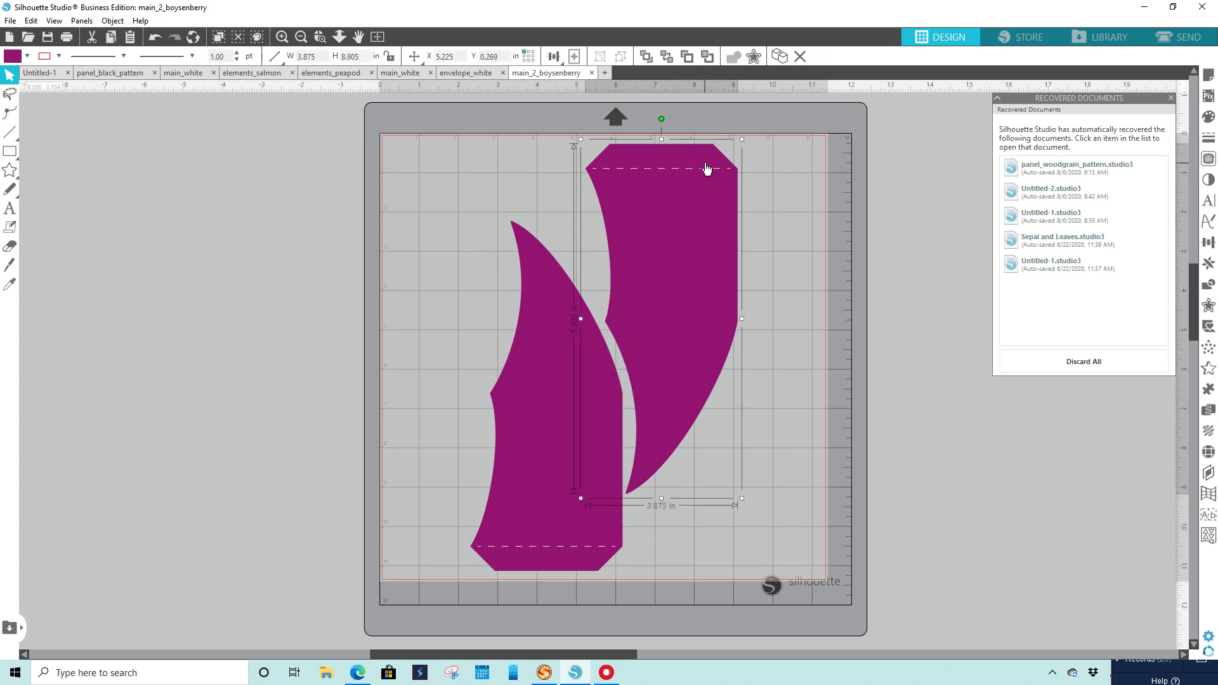
{"action": "left_click_drag", "start_coordinate": [707, 169], "coordinate": [723, 177]}
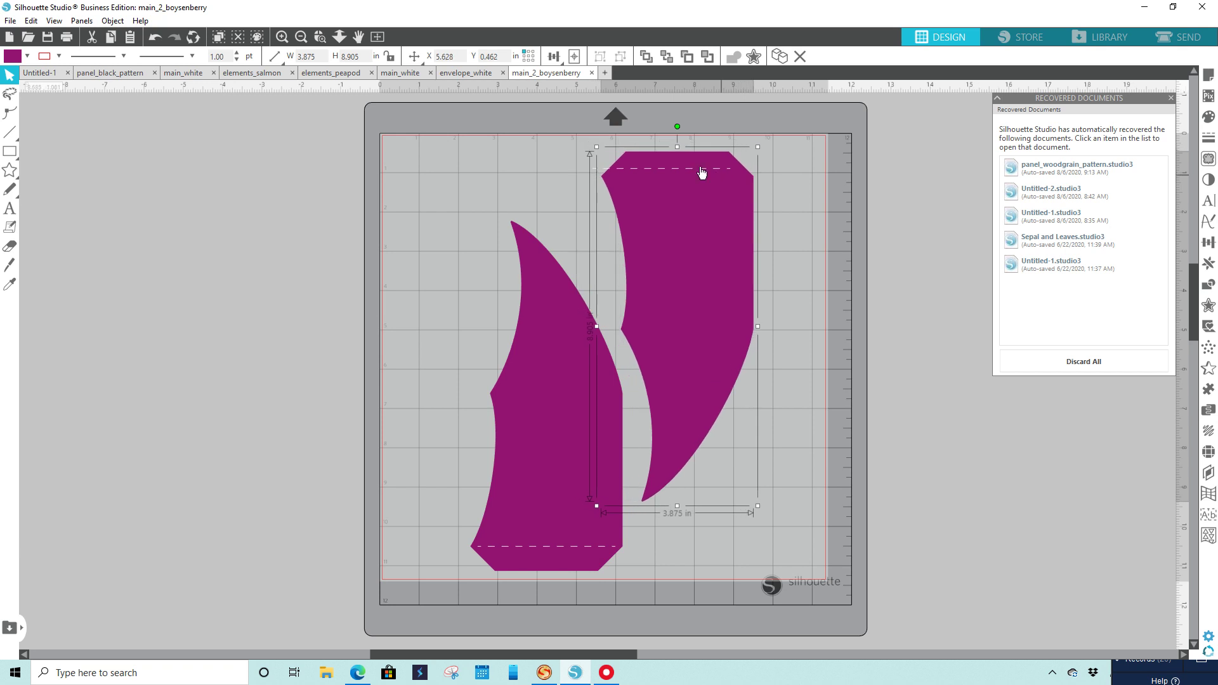
{"action": "left_click", "coordinate": [150, 37]}
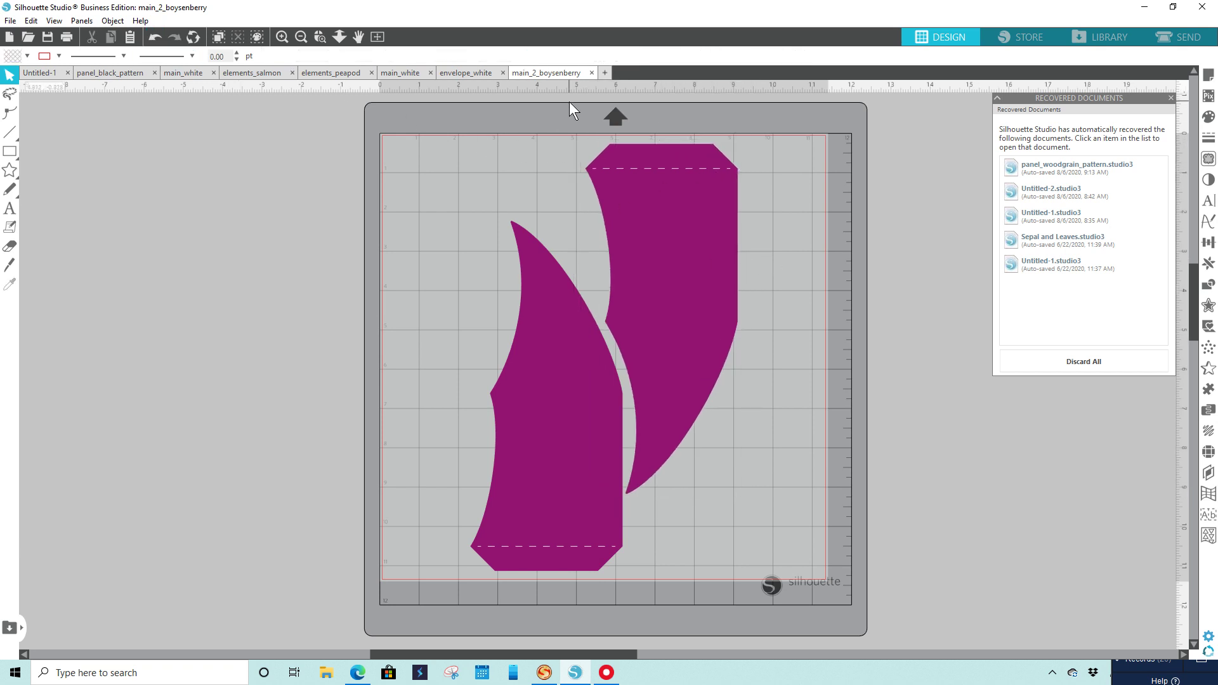
- Release the compound path that joins the perforated fold lines of the two house pieces
{"action": "left_click_drag", "start_coordinate": [569, 102], "coordinate": [783, 425]}
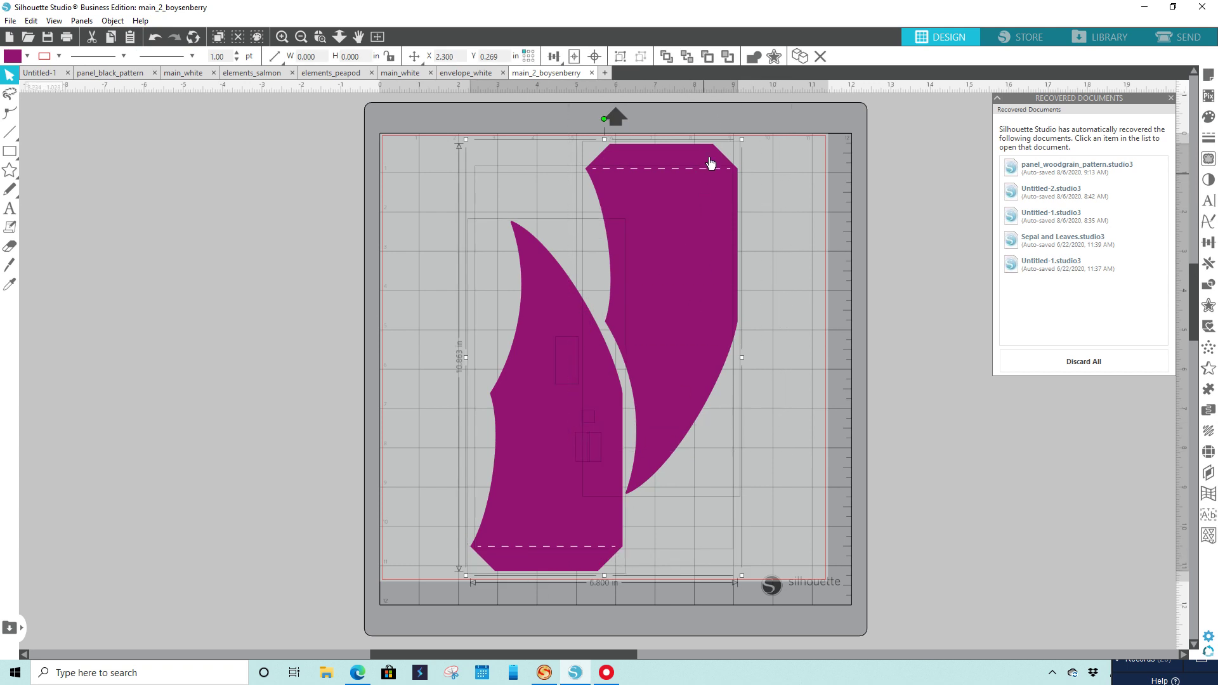
{"action": "left_click", "coordinate": [785, 326]}
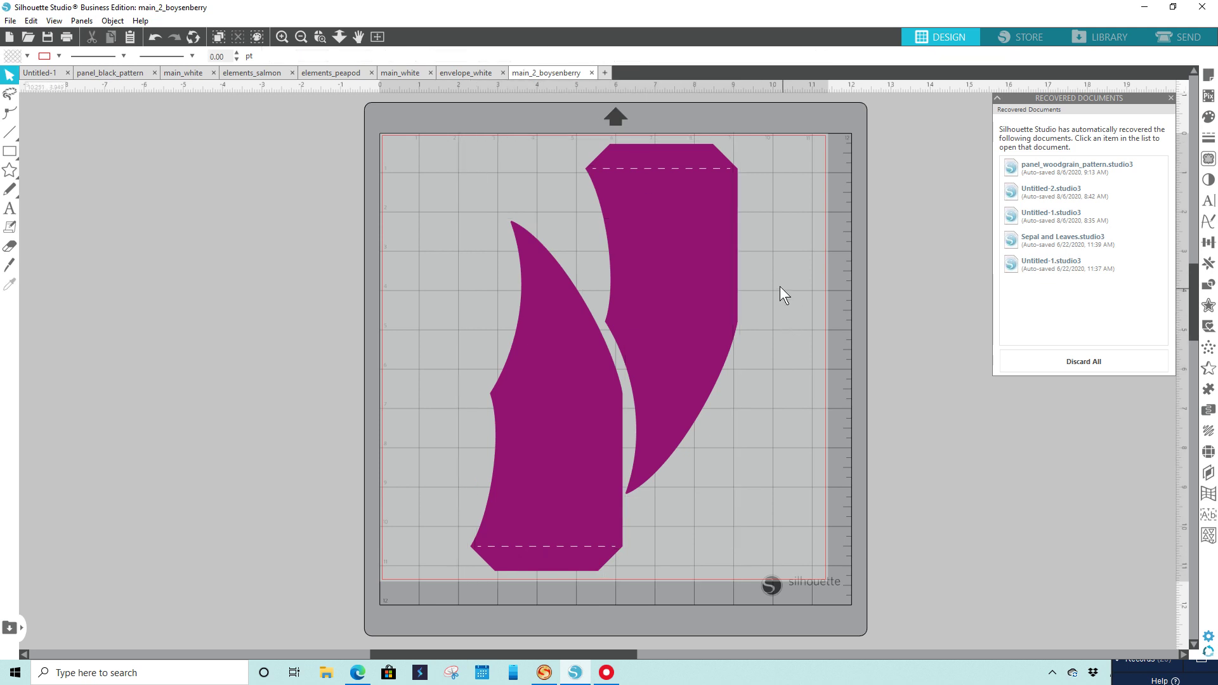
{"action": "left_click", "coordinate": [603, 551]}
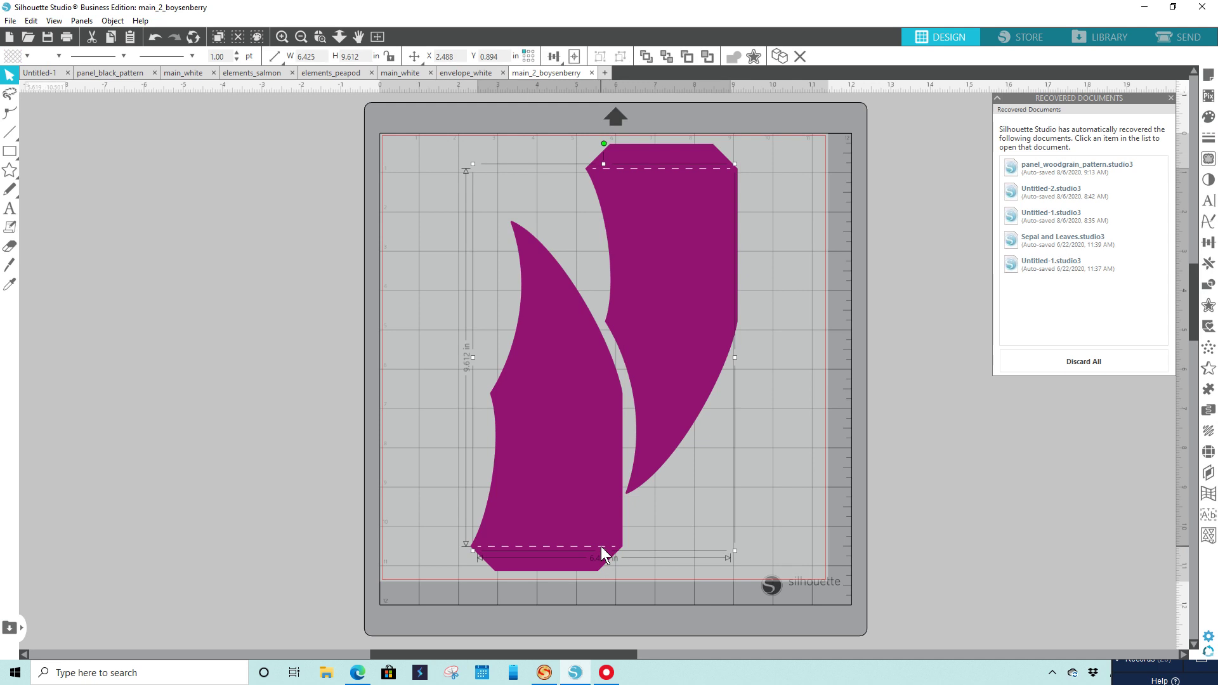
{"action": "right_click", "coordinate": [600, 547]}
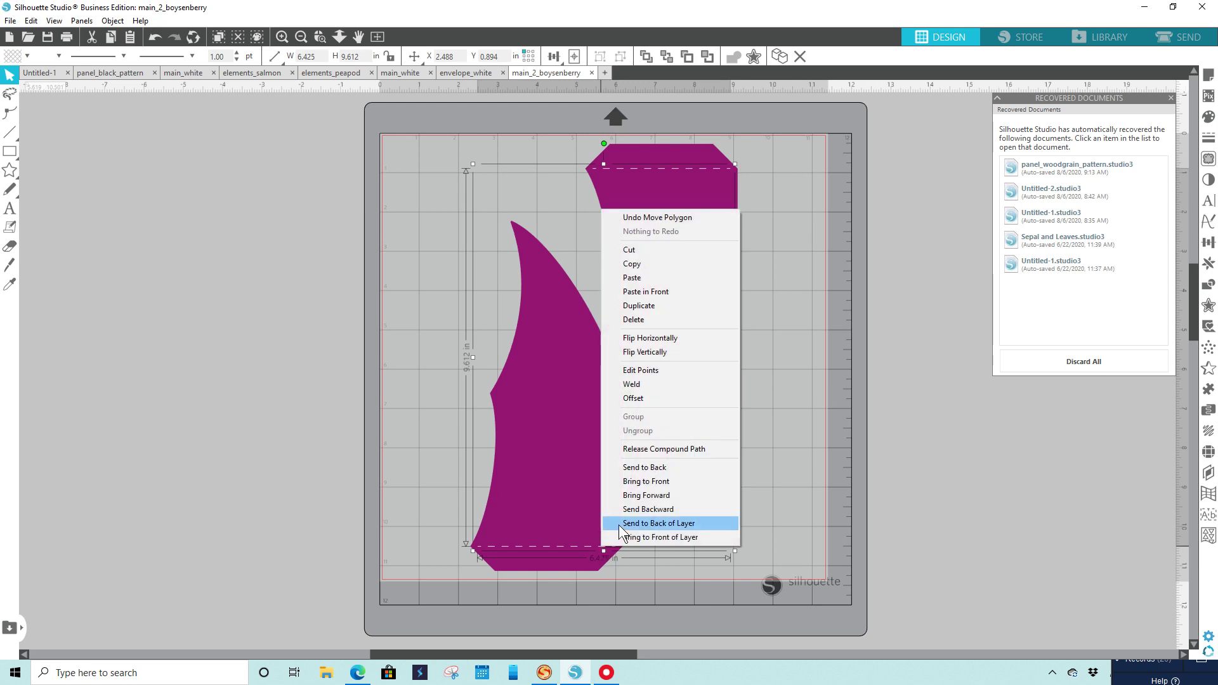
{"action": "left_click", "coordinate": [649, 449]}
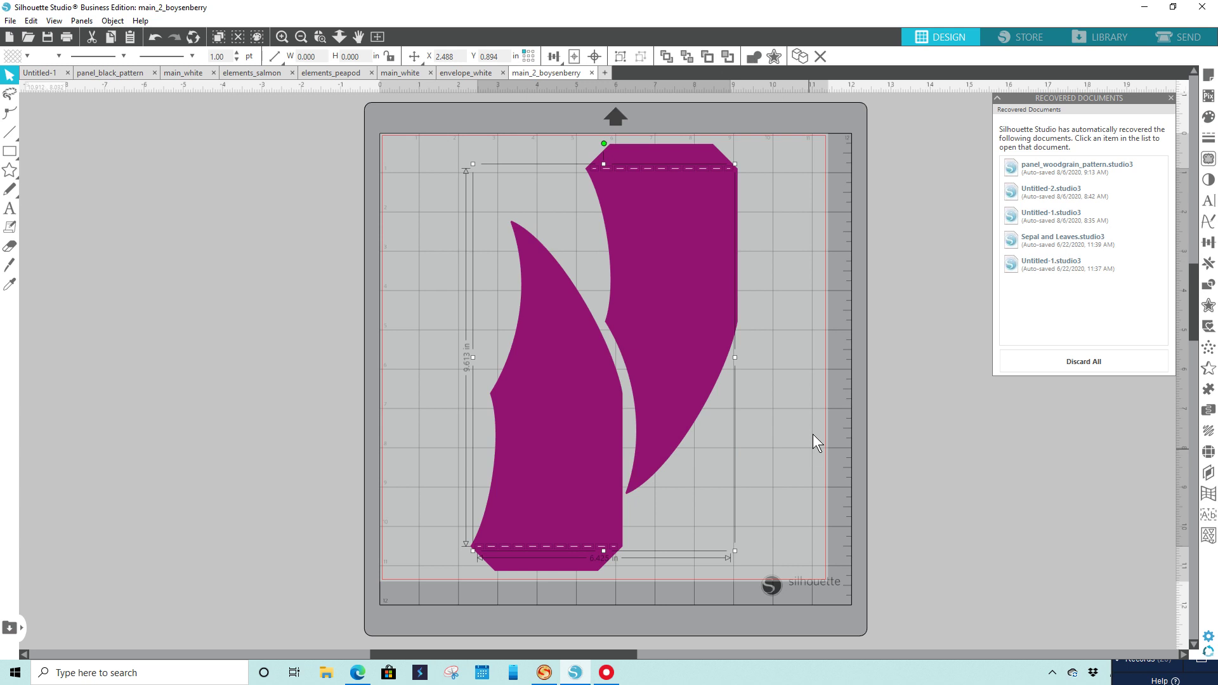
{"action": "left_click", "coordinate": [320, 36]}
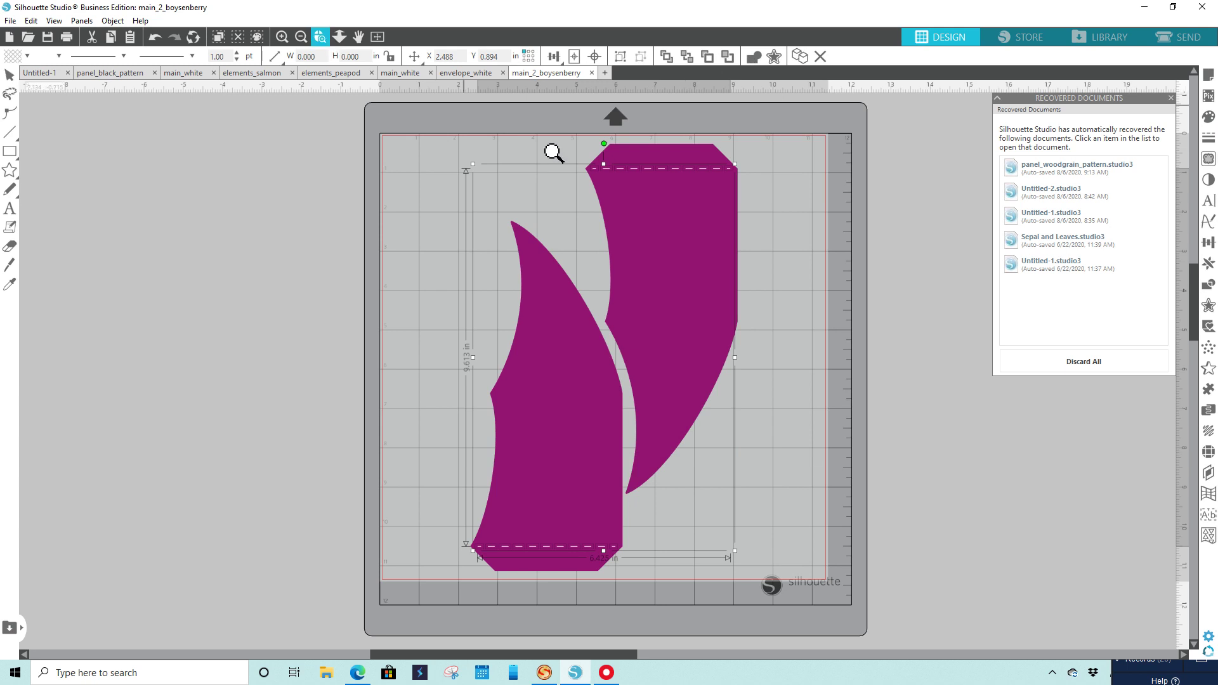
{"action": "left_click", "coordinate": [612, 172]}
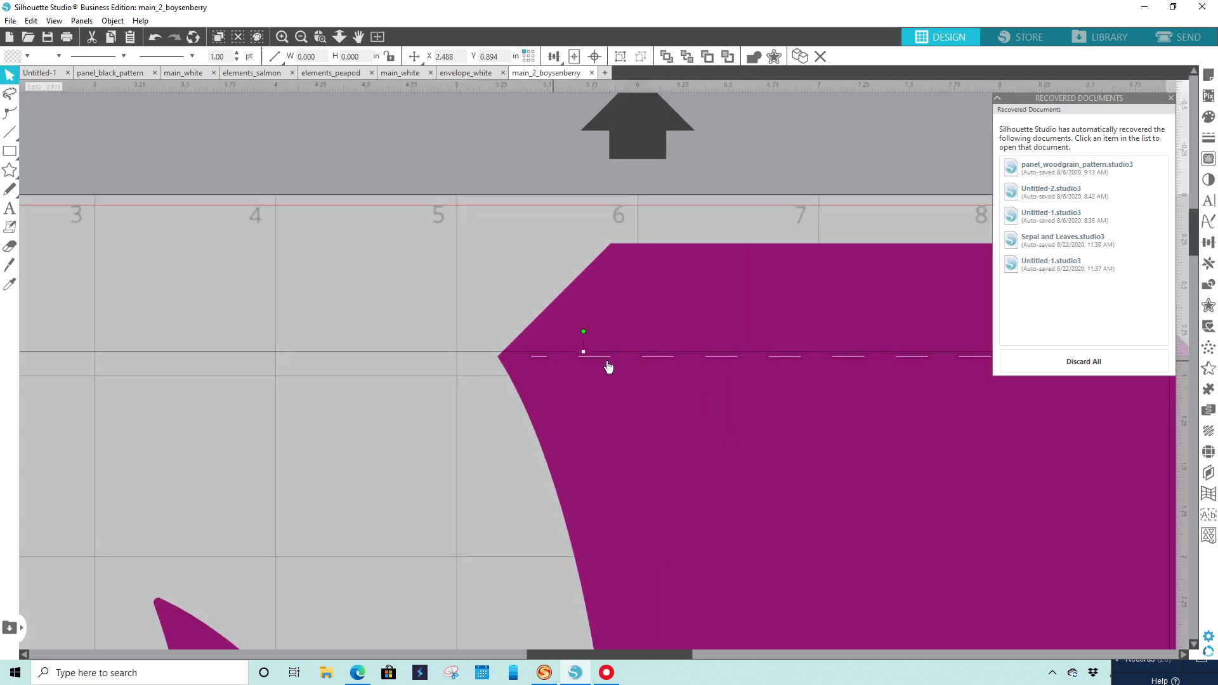
{"action": "left_click", "coordinate": [380, 39]}
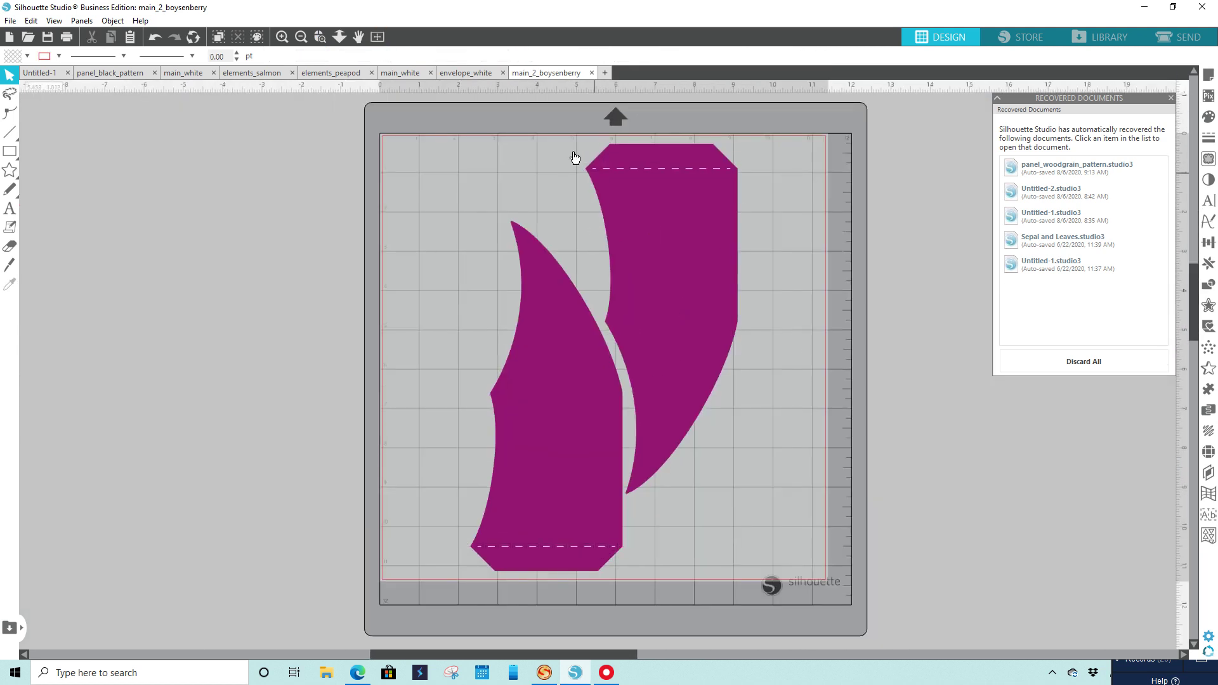
- Group the plain house piece with its fold line and move it off the mat to about X -8.137, Y 0.317 in
{"action": "left_click_drag", "start_coordinate": [550, 104], "coordinate": [788, 303]}
{"action": "left_click_drag", "start_coordinate": [719, 275], "coordinate": [599, 182]}
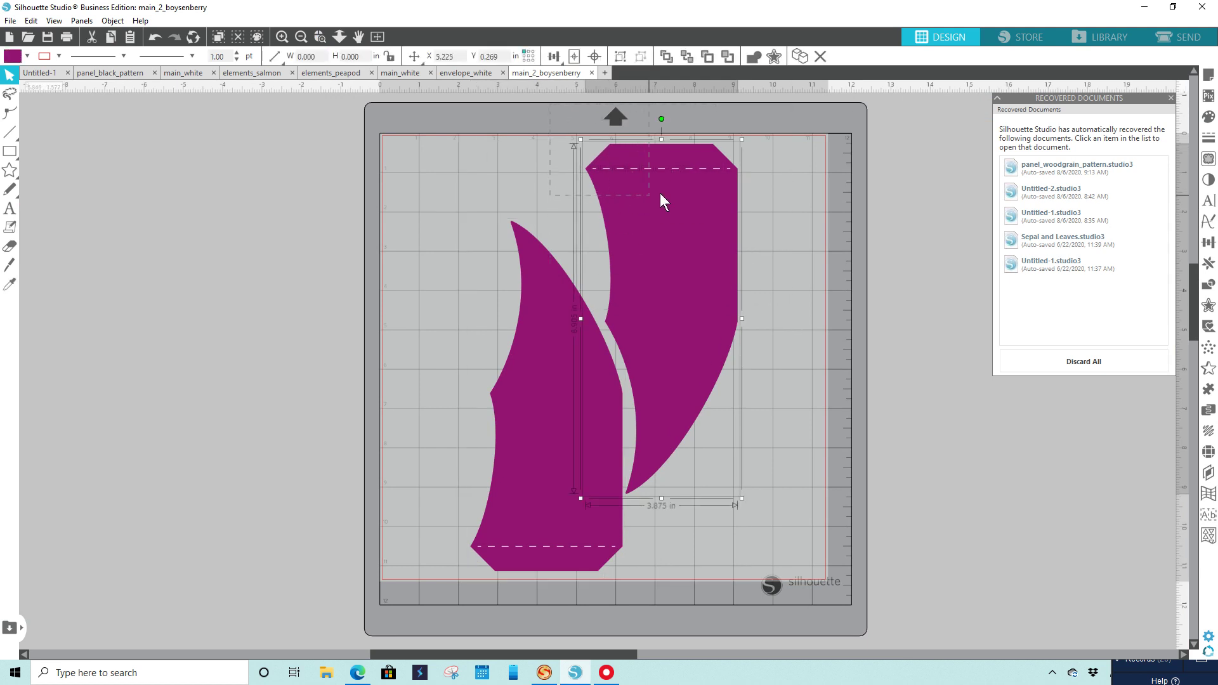
{"action": "left_click_drag", "start_coordinate": [740, 190], "coordinate": [748, 197]}
{"action": "right_click", "coordinate": [685, 360]}
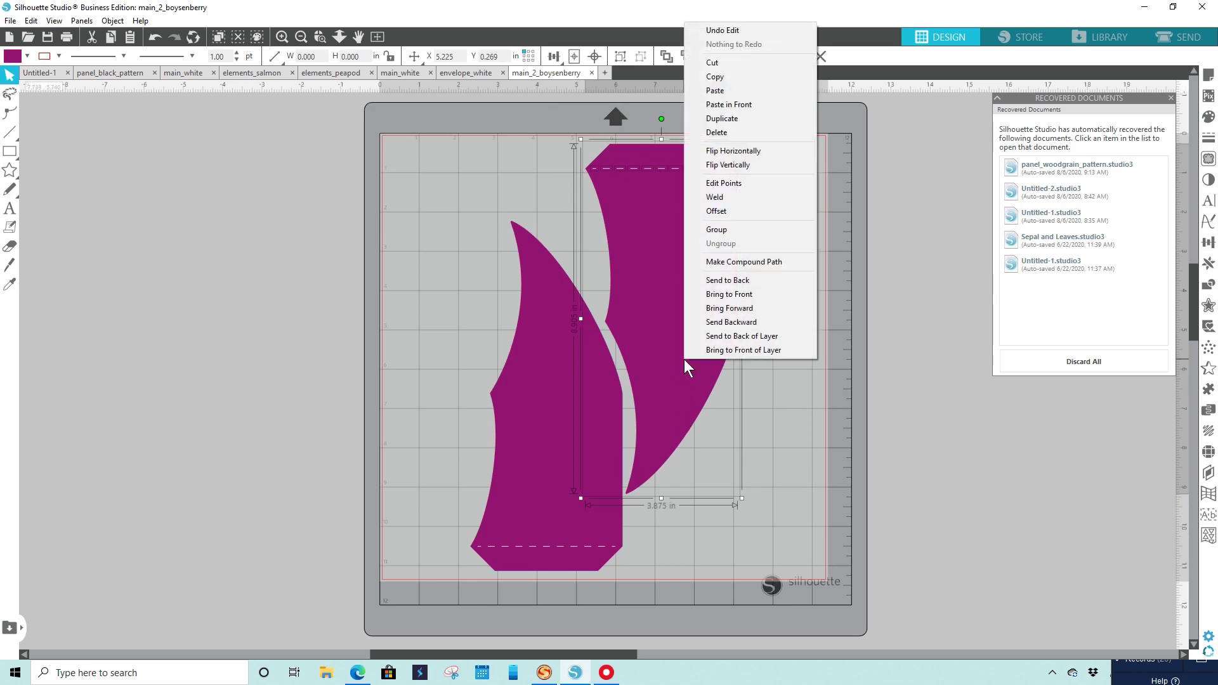
{"action": "left_click", "coordinate": [725, 230]}
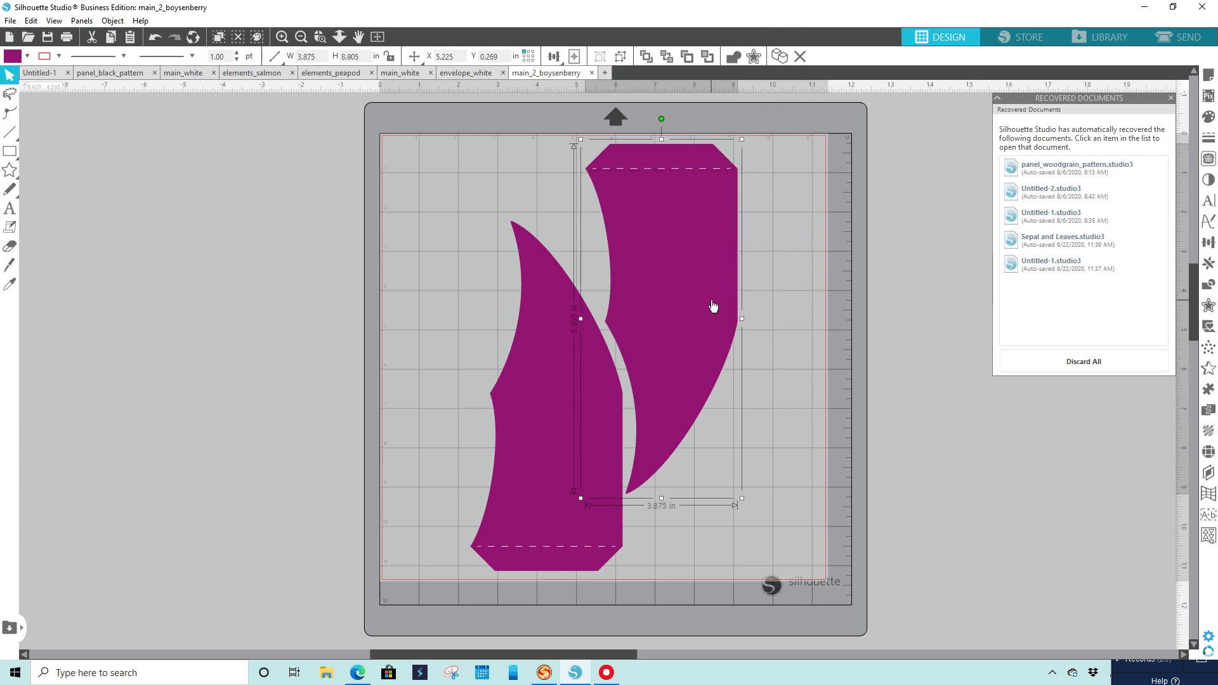
{"action": "left_click_drag", "start_coordinate": [713, 306], "coordinate": [189, 308]}
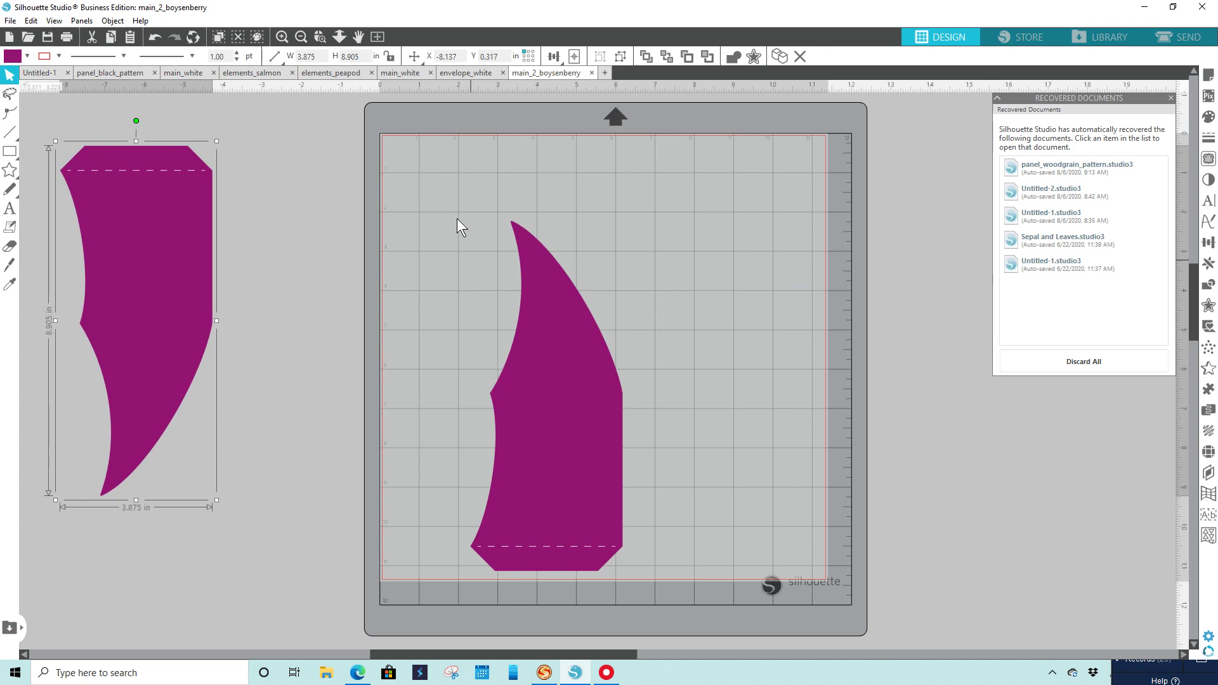
- Try making a compound path from the remaining house piece, its cutouts and its fold line, and undo it
{"action": "left_click_drag", "start_coordinate": [425, 165], "coordinate": [641, 564]}
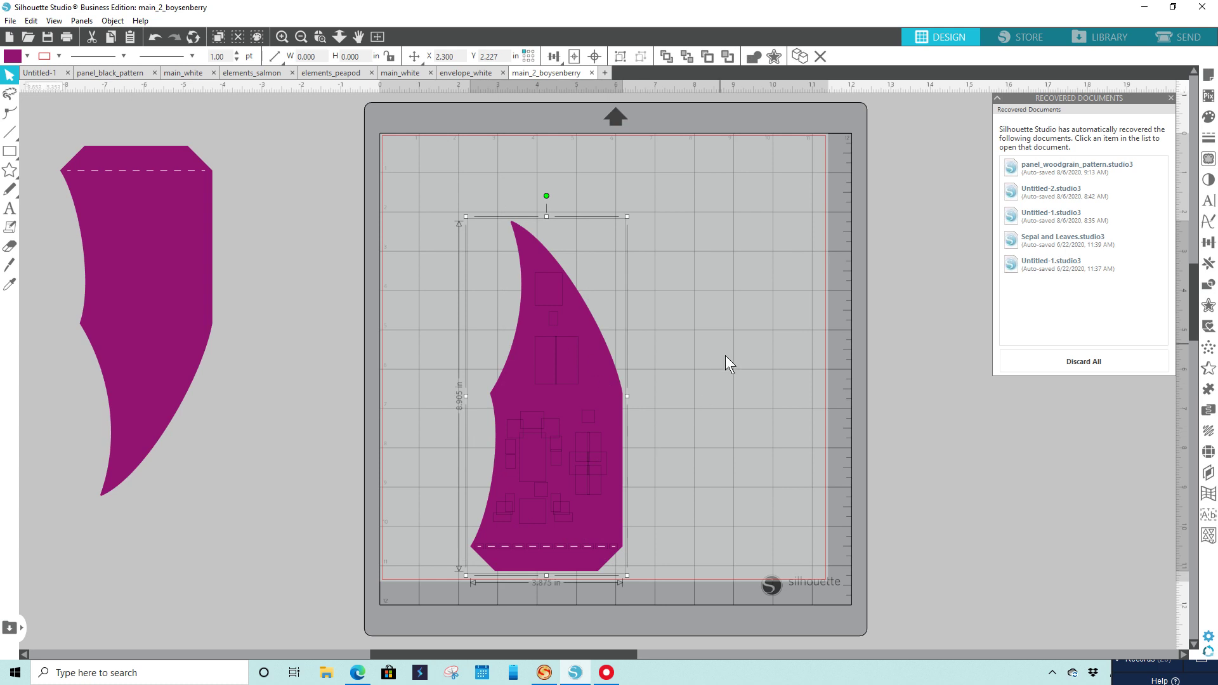
{"action": "right_click", "coordinate": [599, 488]}
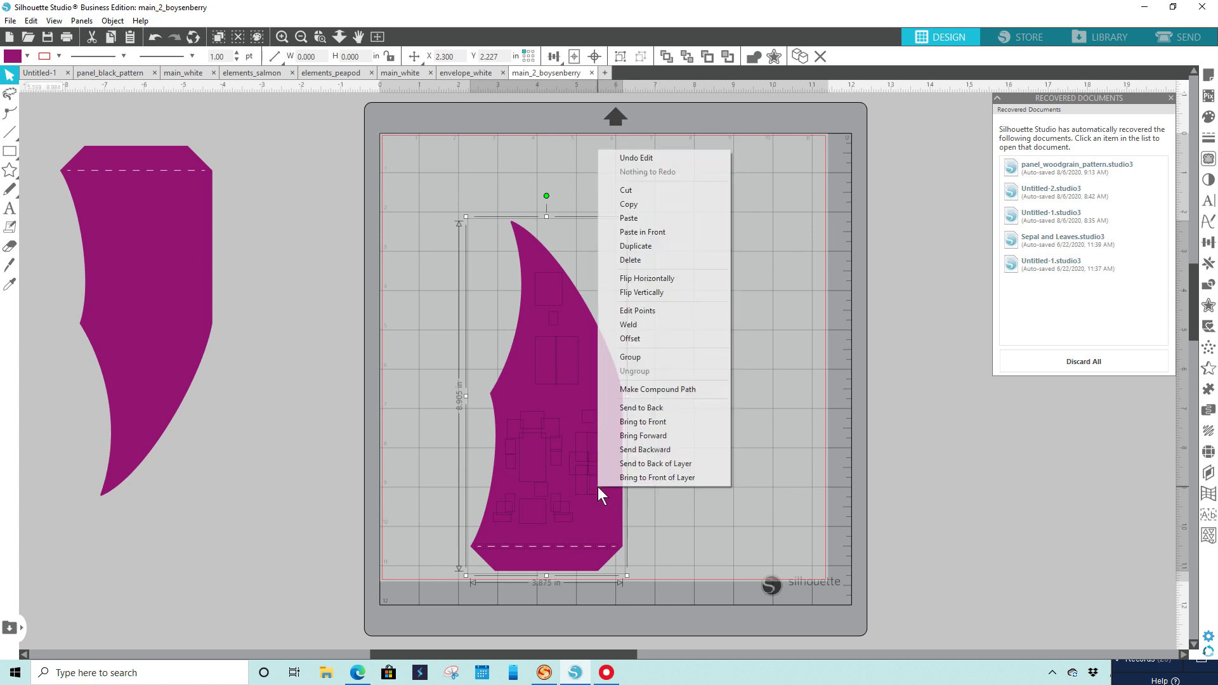
{"action": "left_click", "coordinate": [660, 390]}
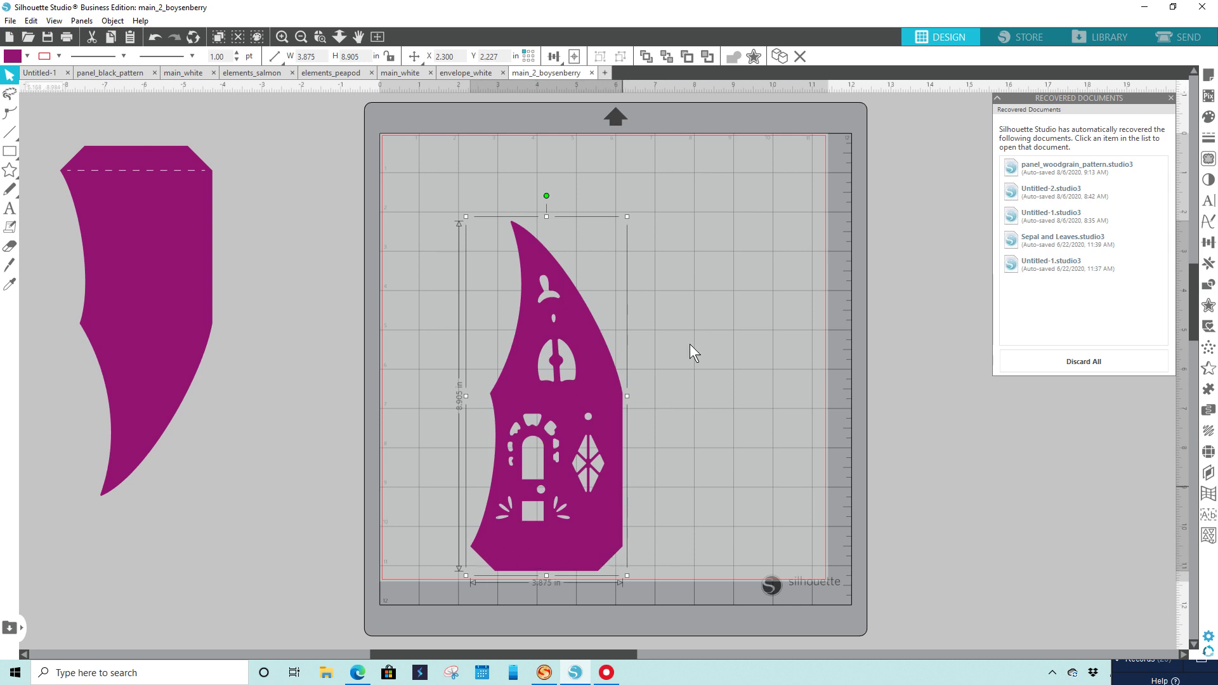
{"action": "left_click", "coordinate": [154, 37]}
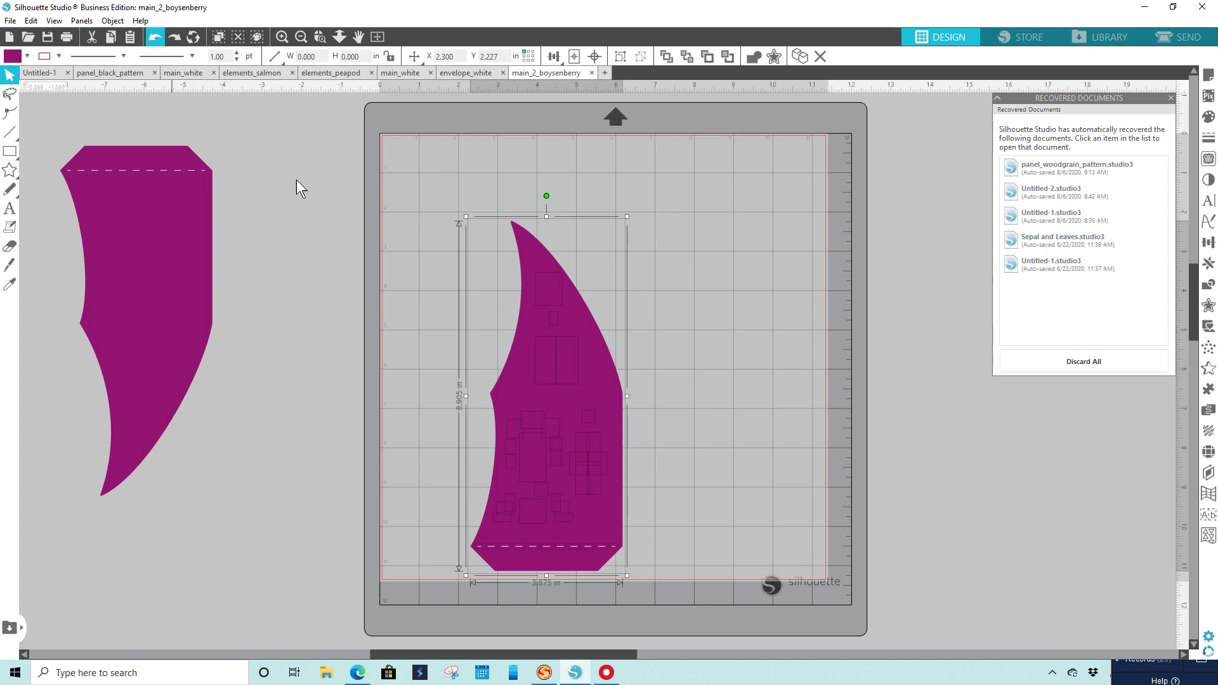
- Group the remaining house piece with its cutouts and fold line, and move the group to about X 2.445, Y 1.162 in
{"action": "right_click", "coordinate": [602, 384]}
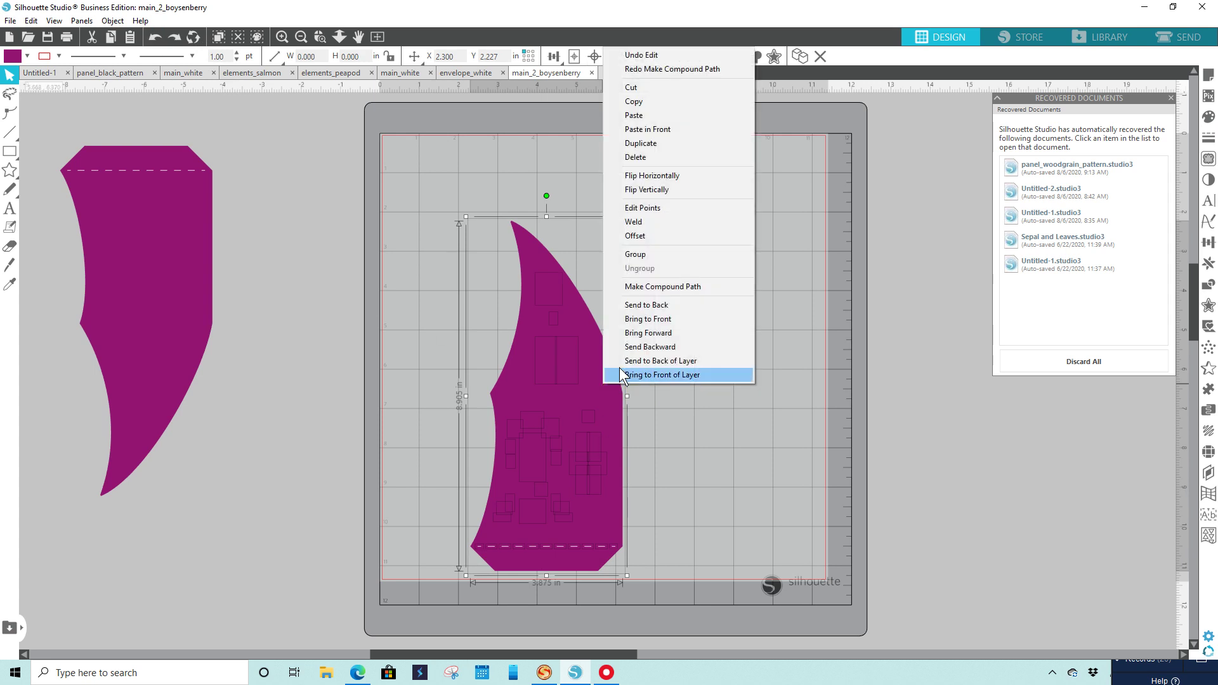
{"action": "left_click", "coordinate": [636, 253]}
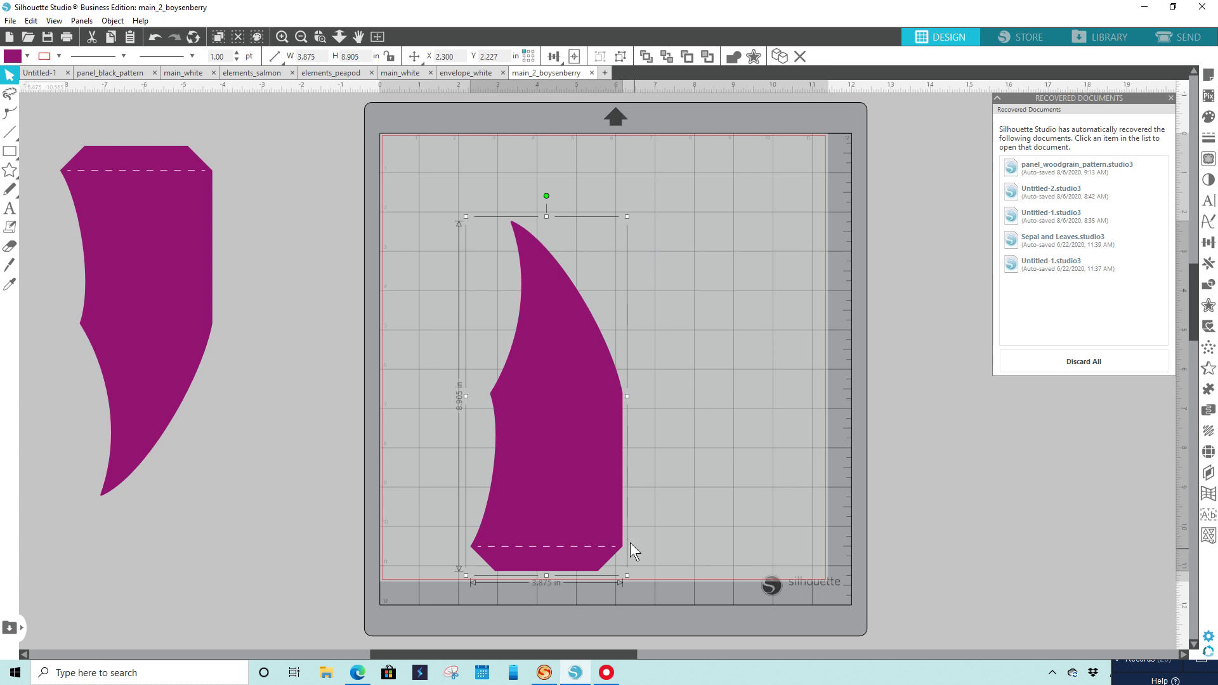
{"action": "left_click_drag", "start_coordinate": [599, 494], "coordinate": [605, 452]}
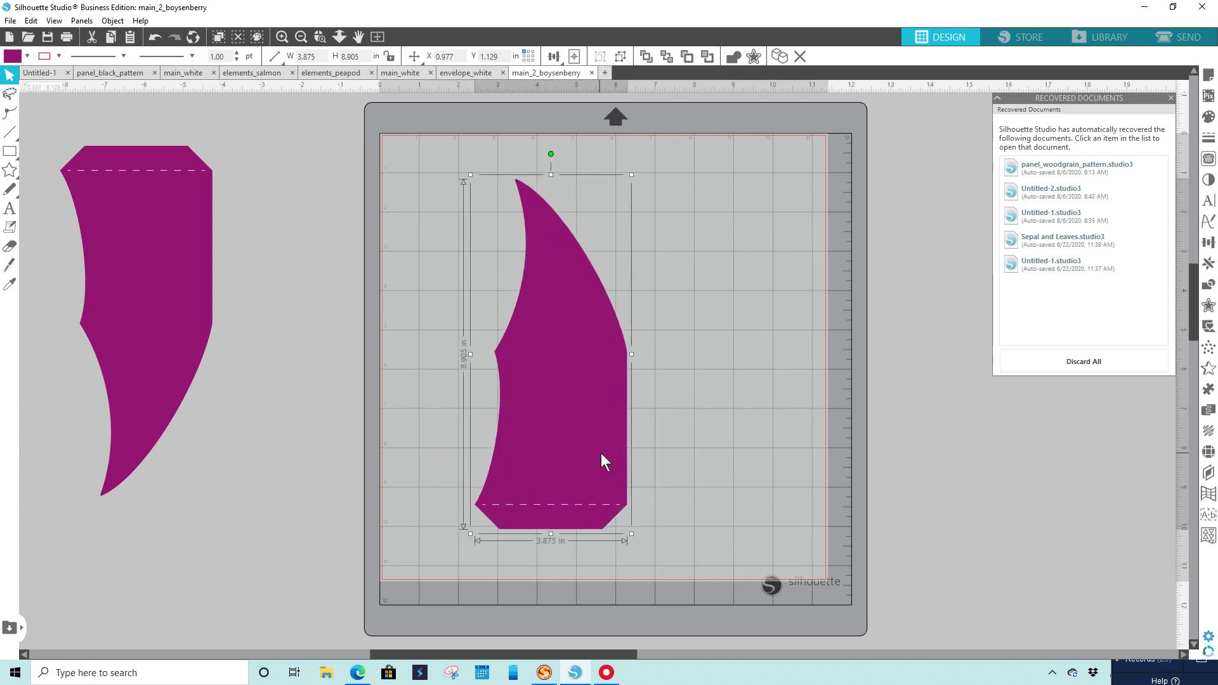
- Check the grouped house piece's cut lines in the Send view and return to the Design view
{"action": "left_click", "coordinate": [1211, 38]}
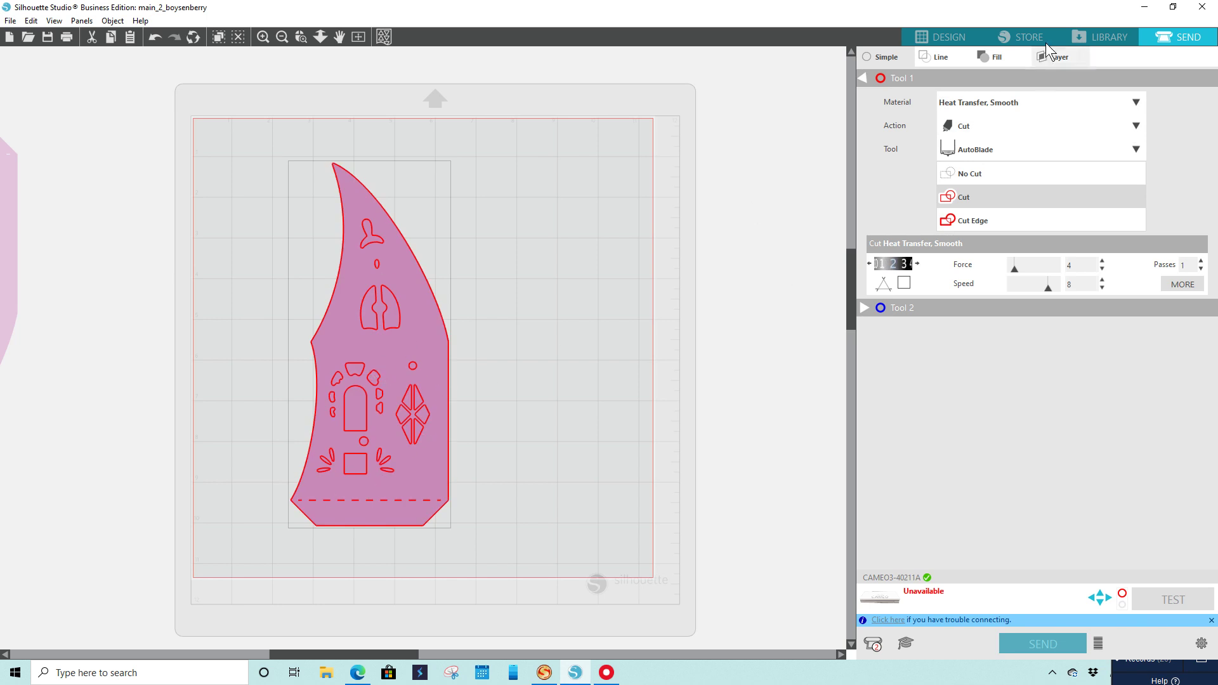
{"action": "left_click", "coordinate": [961, 33]}
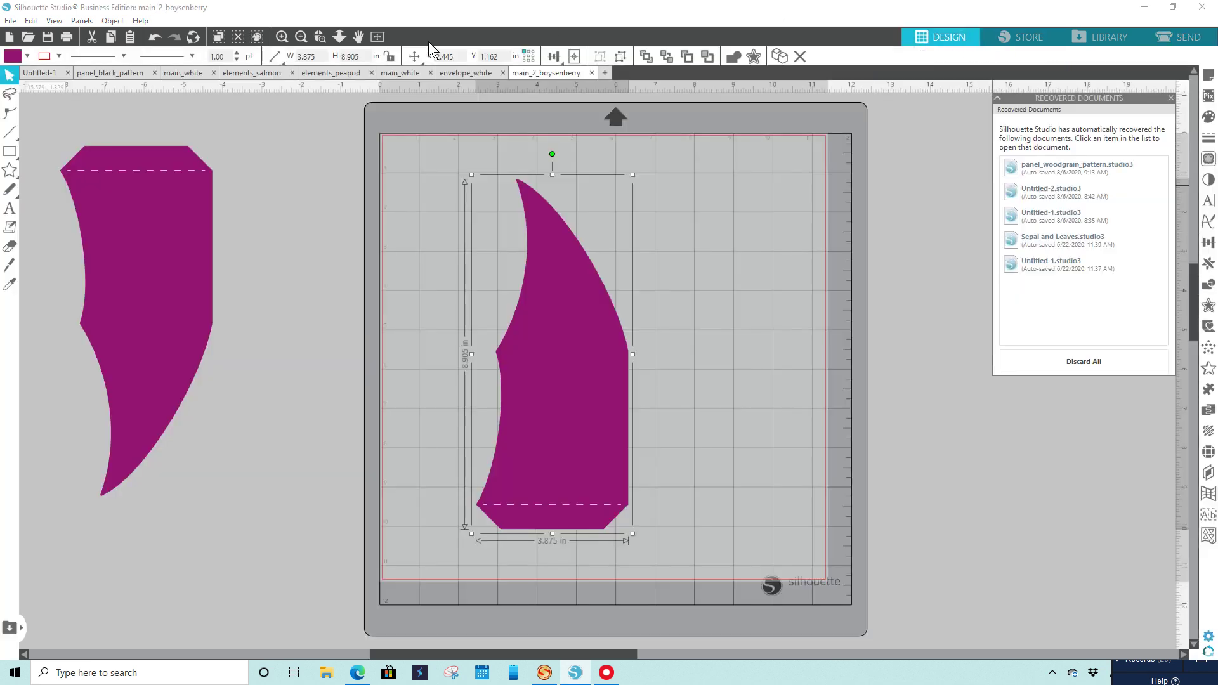
- Undo the move and the grouping of the house piece on the mat
{"action": "left_click", "coordinate": [153, 41]}
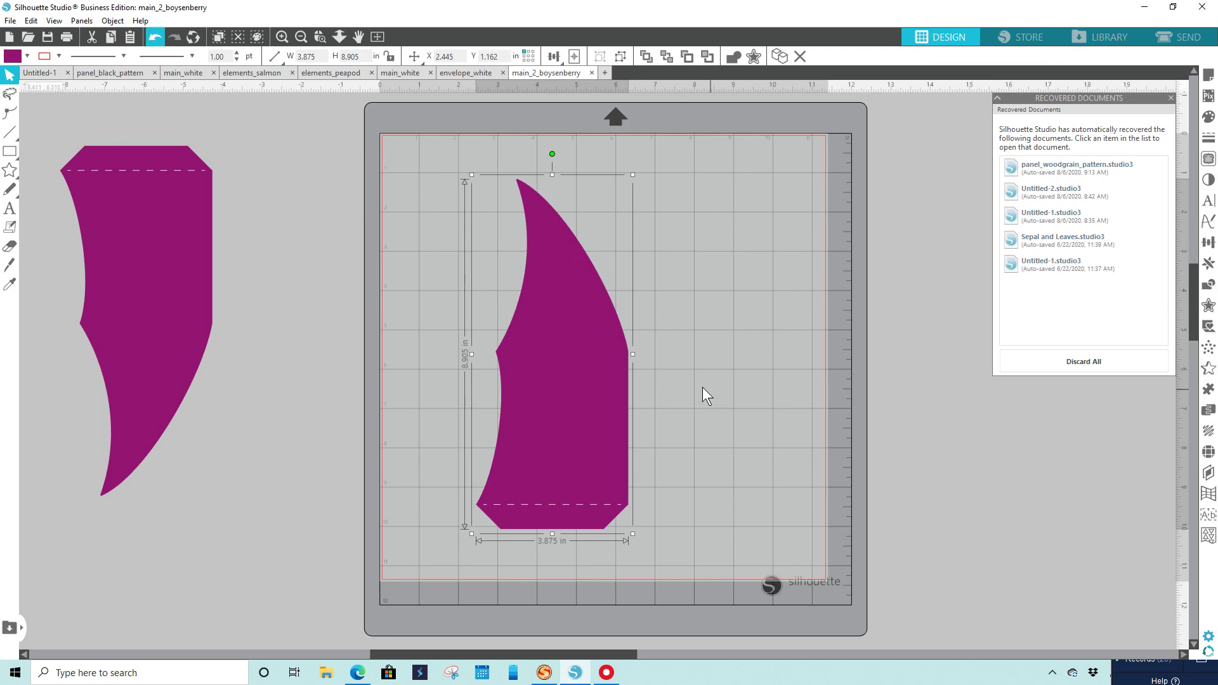
{"action": "left_click", "coordinate": [153, 37]}
{"action": "left_click", "coordinate": [153, 37]}
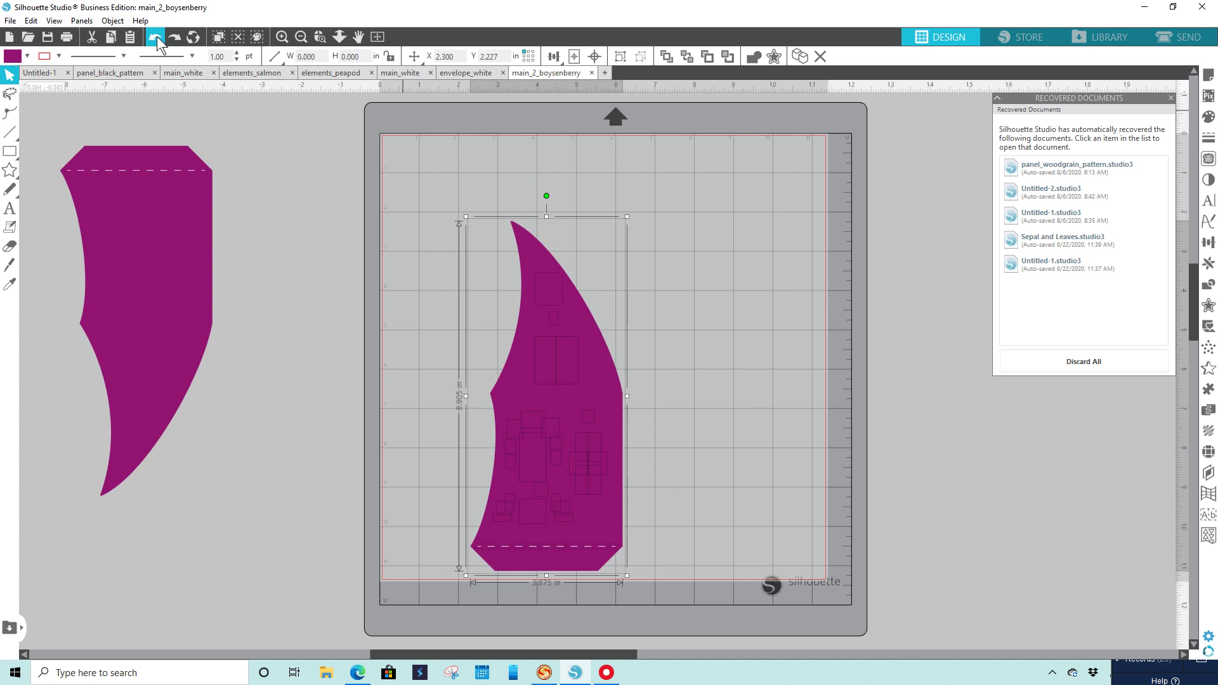
- Make a compound path from the house piece on the mat and its window and door cutouts, excluding the fold line
{"action": "left_click", "coordinate": [721, 323]}
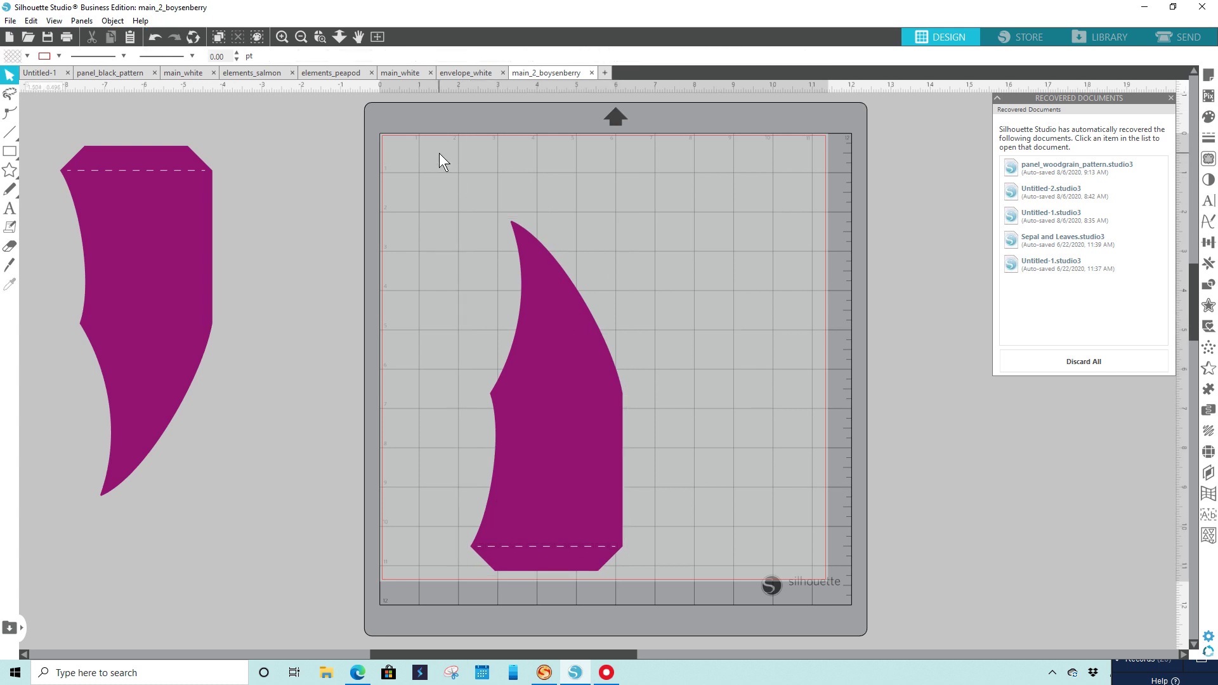
{"action": "left_click_drag", "start_coordinate": [502, 243], "coordinate": [583, 366]}
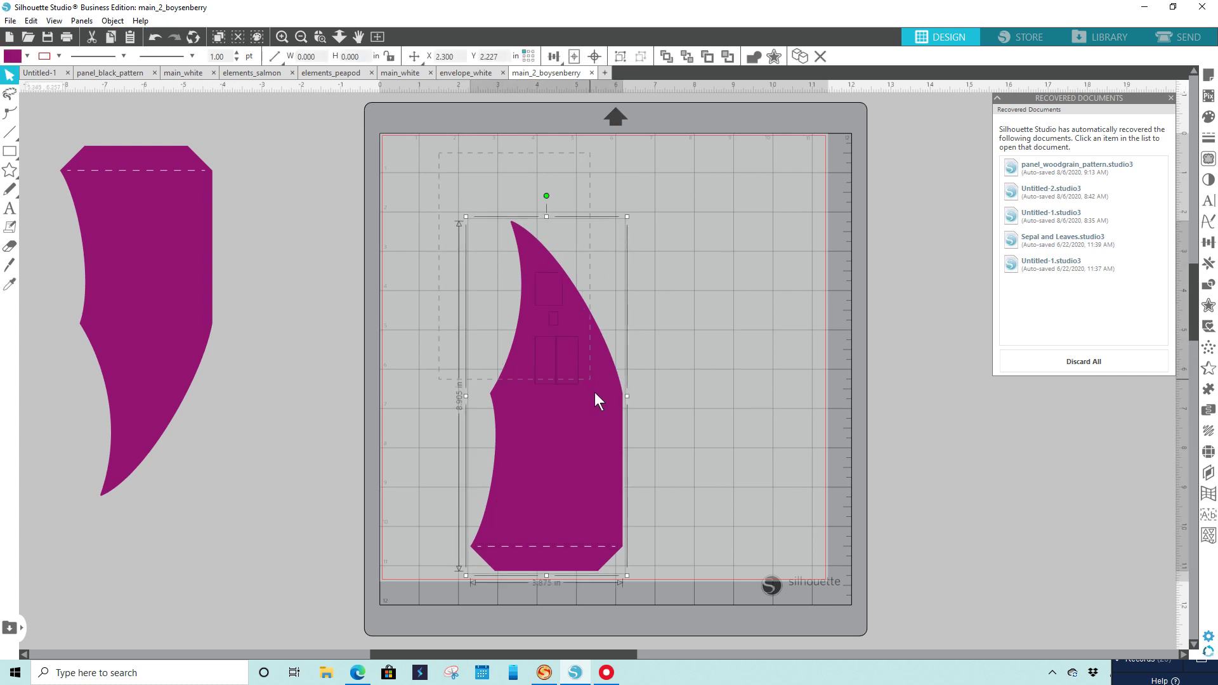
{"action": "left_click_drag", "start_coordinate": [637, 515], "coordinate": [638, 528]}
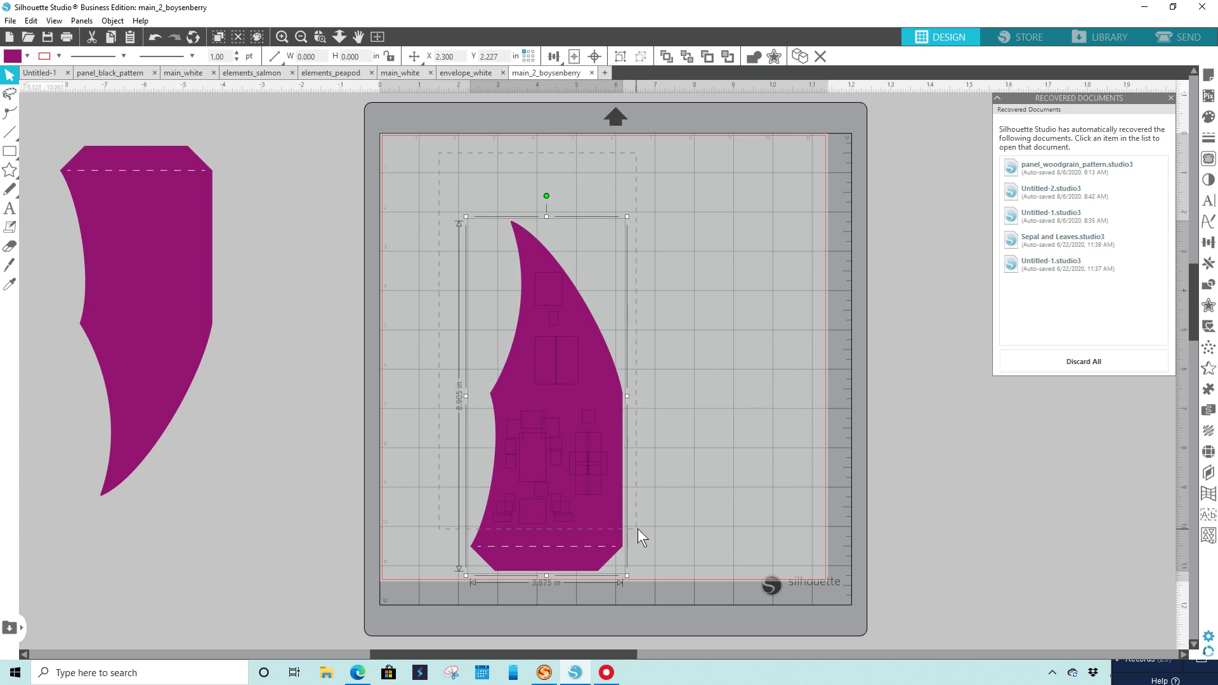
{"action": "right_click", "coordinate": [590, 464]}
{"action": "left_click", "coordinate": [631, 366]}
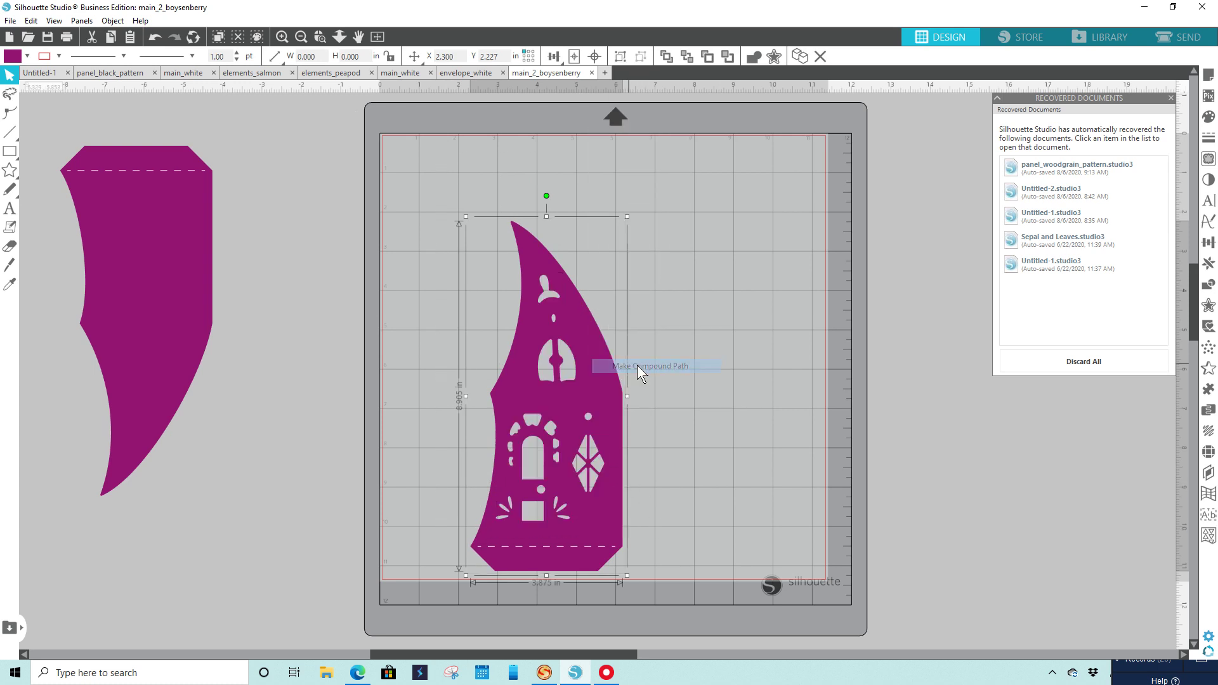
- Try moving the compound-path house piece to the right across the mat on its own, and undo the move
{"action": "left_click", "coordinate": [723, 391]}
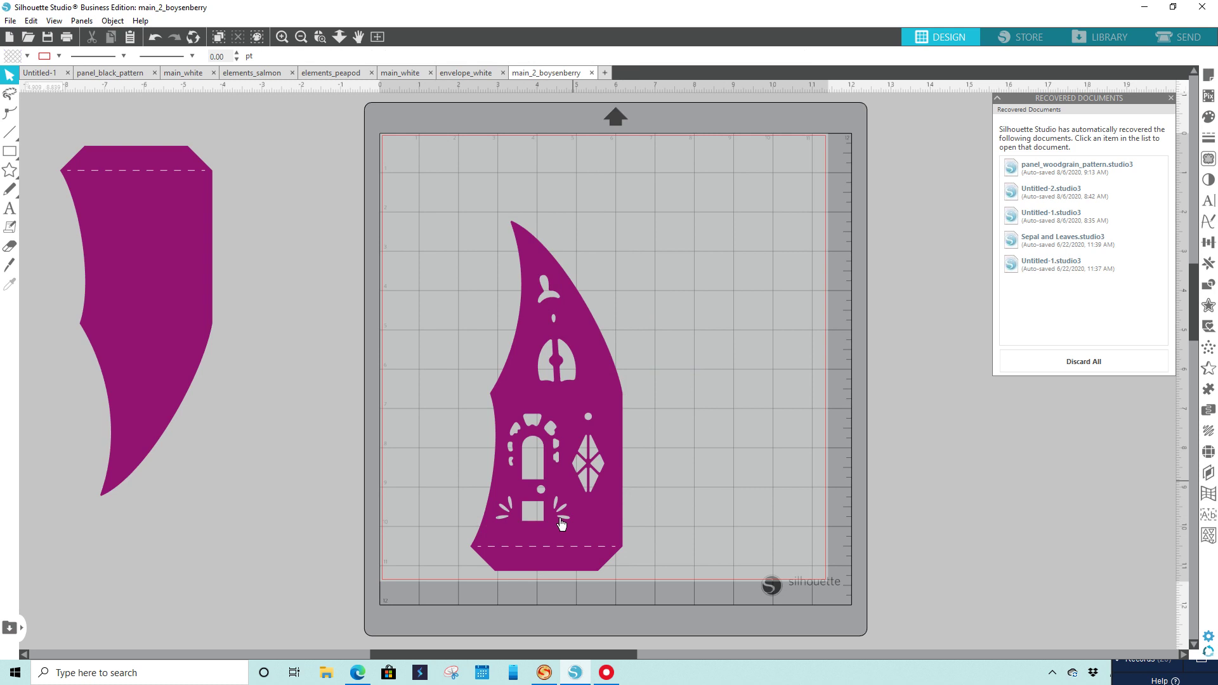
{"action": "left_click_drag", "start_coordinate": [596, 526], "coordinate": [748, 526]}
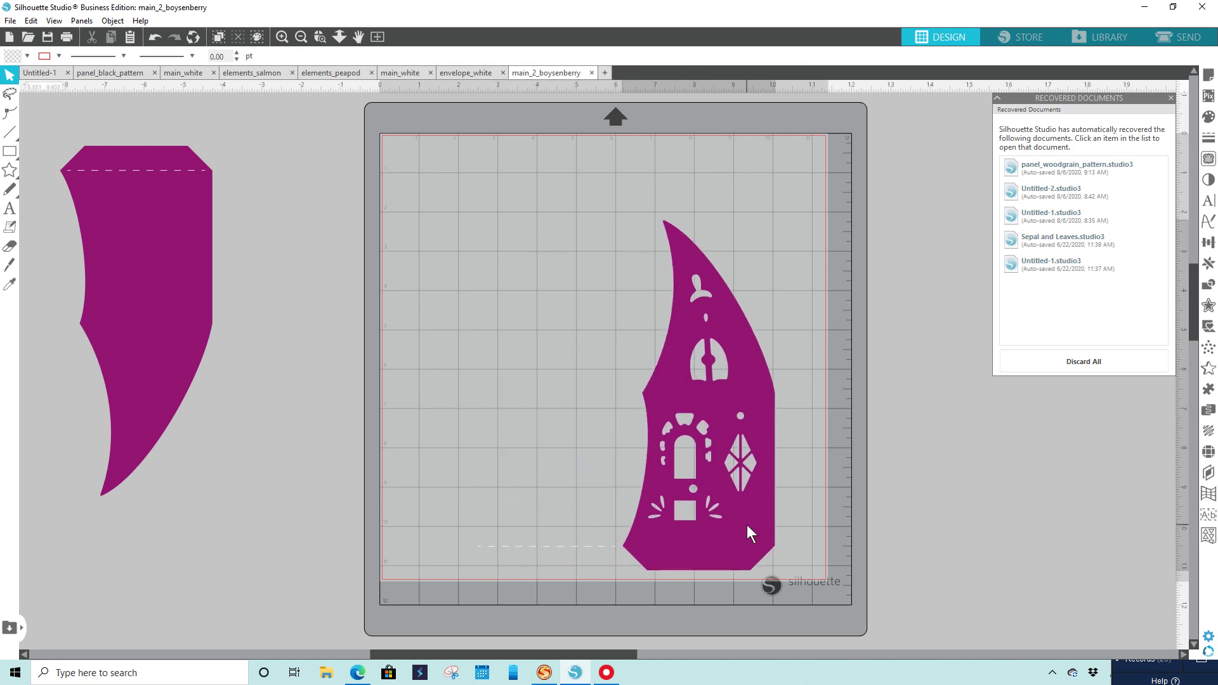
{"action": "left_click", "coordinate": [153, 37]}
- Group the compound-path house piece with its perforated fold line, and move the group toward the mat's left edge
{"action": "left_click", "coordinate": [538, 485]}
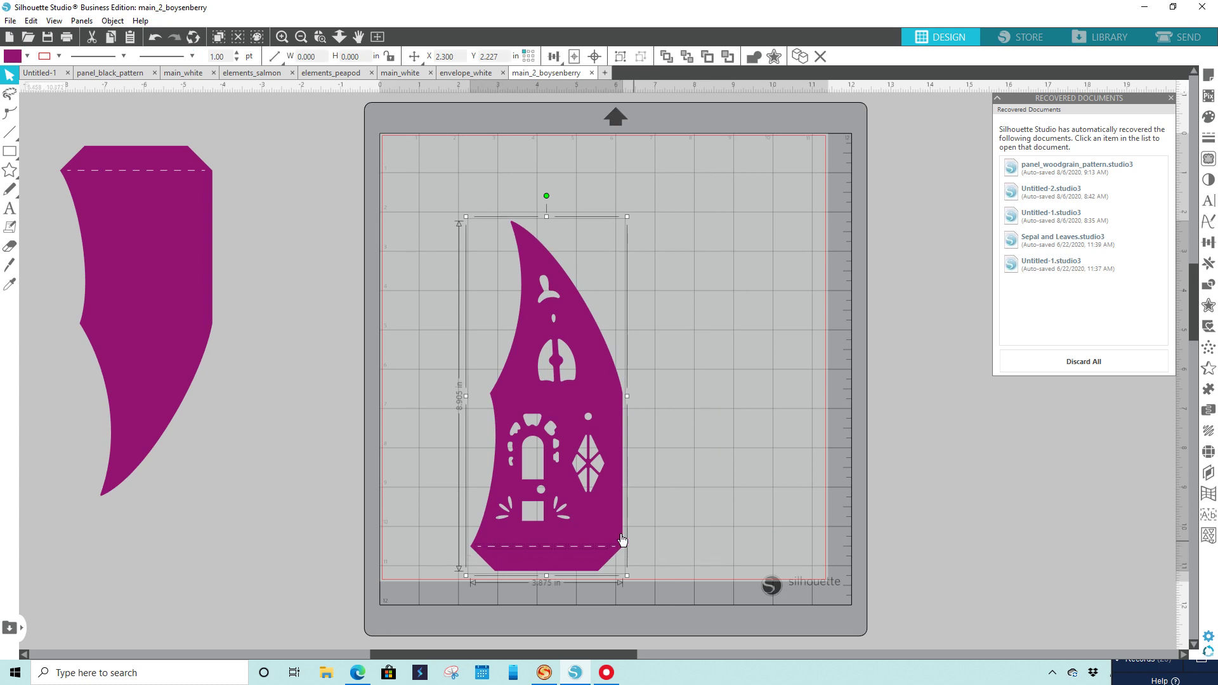
{"action": "right_click", "coordinate": [593, 526]}
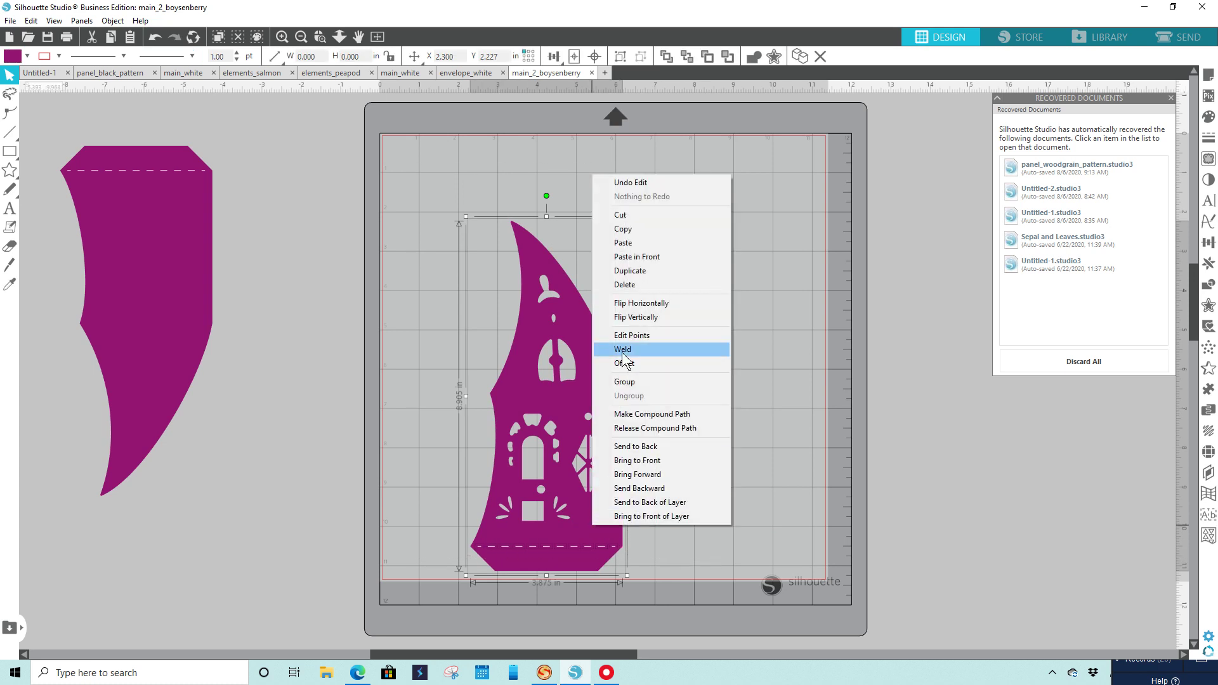
{"action": "left_click", "coordinate": [622, 381]}
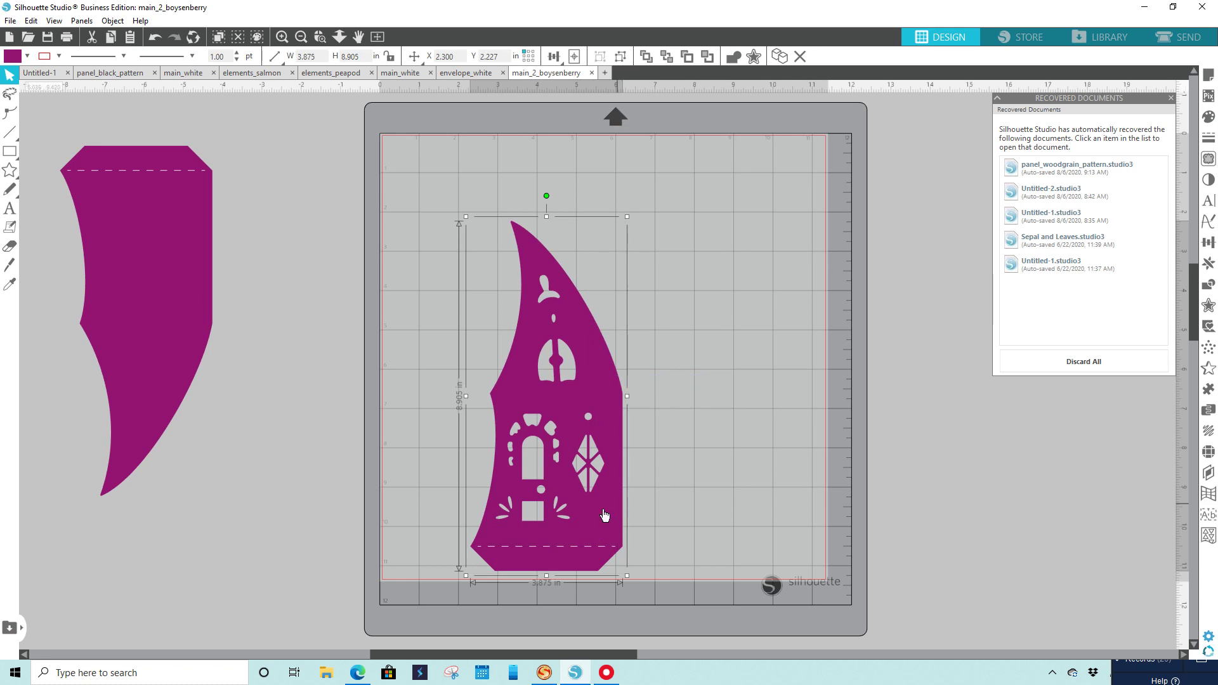
{"action": "left_click_drag", "start_coordinate": [580, 514], "coordinate": [527, 505]}
- Place the plain house piece on the mat, rotated counterclockwise to a slant, at about X 3.459, Y 0.118 in
{"action": "left_click_drag", "start_coordinate": [149, 416], "coordinate": [714, 412]}
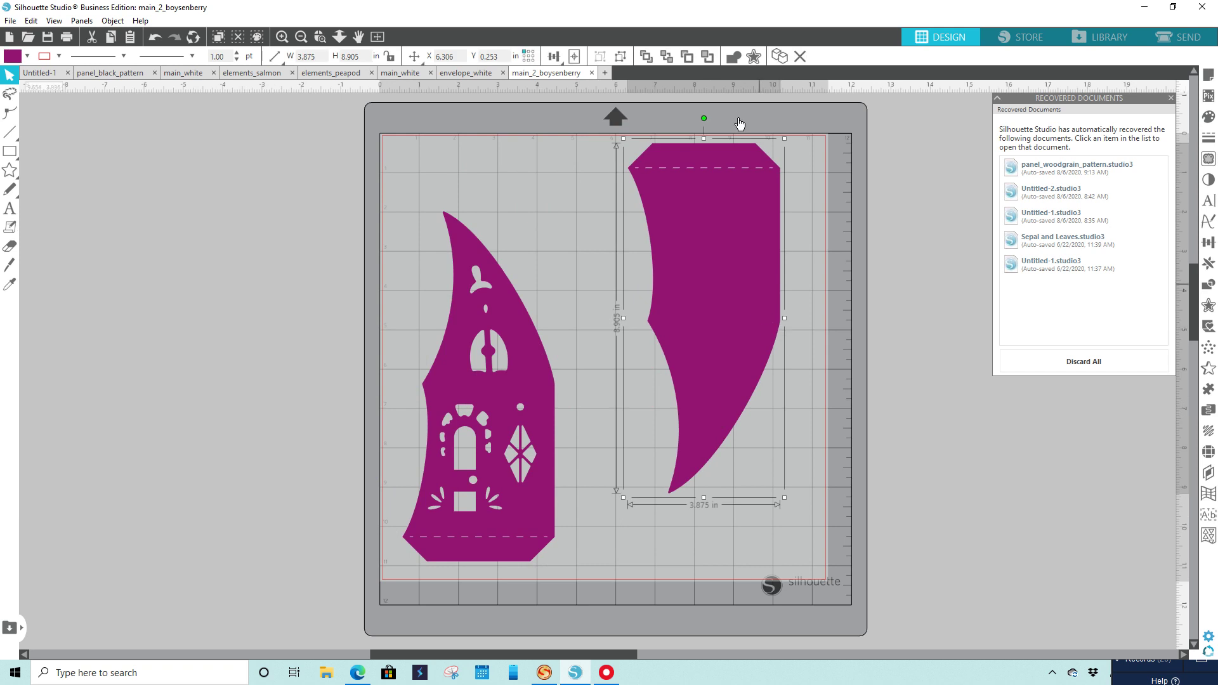
{"action": "left_click_drag", "start_coordinate": [704, 118], "coordinate": [552, 226]}
{"action": "left_click_drag", "start_coordinate": [693, 317], "coordinate": [724, 290]}
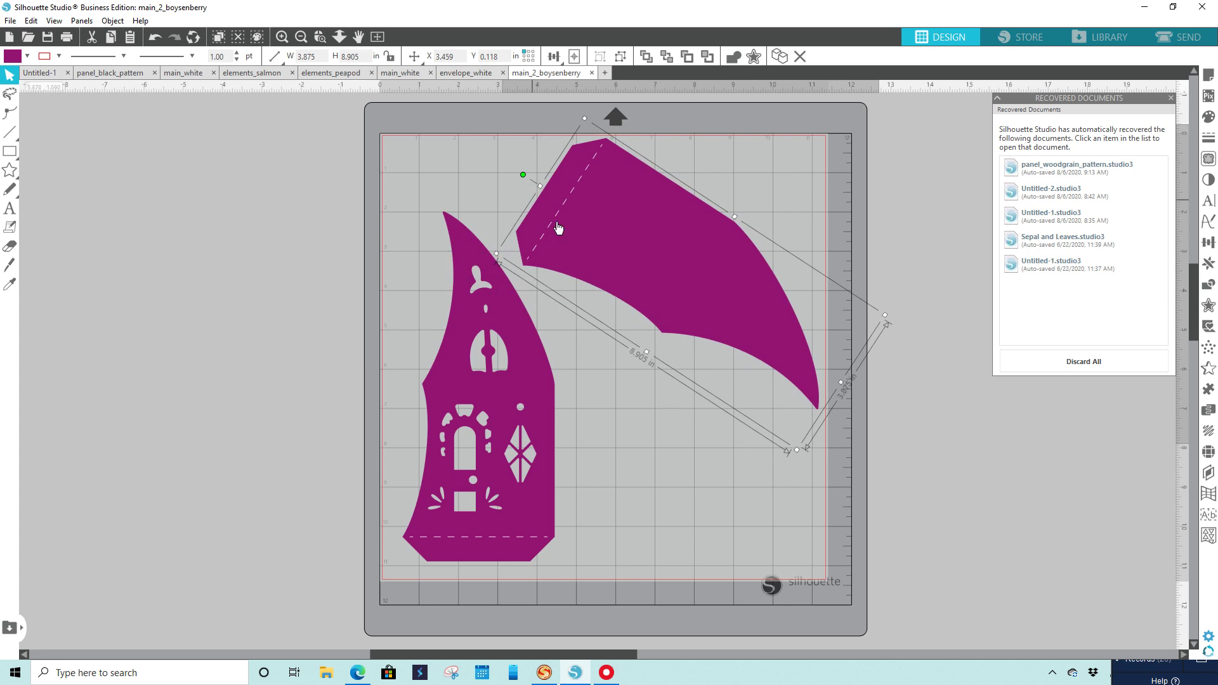
- Move the cutout house piece off the mat and back onto its left half, and shift the slanted piece toward the mat's right edge
{"action": "left_click_drag", "start_coordinate": [536, 389], "coordinate": [416, 232]}
{"action": "left_click_drag", "start_coordinate": [596, 269], "coordinate": [611, 318]}
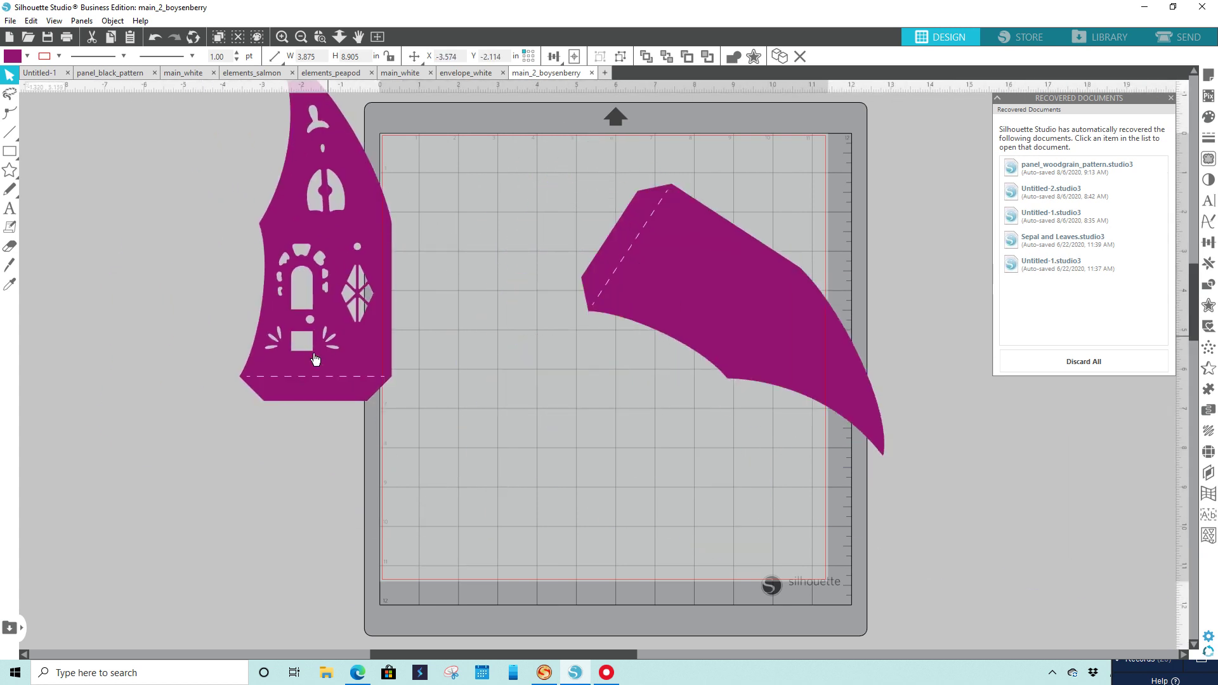
{"action": "left_click_drag", "start_coordinate": [347, 377], "coordinate": [536, 531]}
{"action": "left_click_drag", "start_coordinate": [760, 360], "coordinate": [729, 433]}
{"action": "left_click_drag", "start_coordinate": [721, 381], "coordinate": [764, 345]}
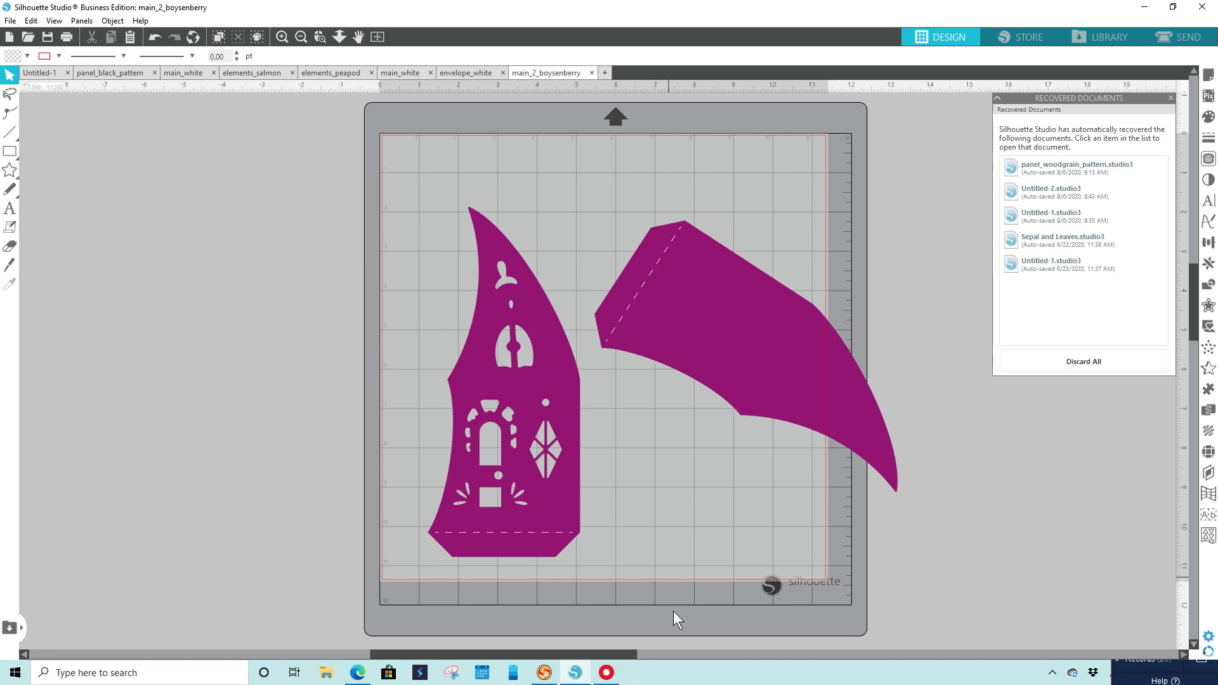
{"action": "left_click", "coordinate": [606, 671]}
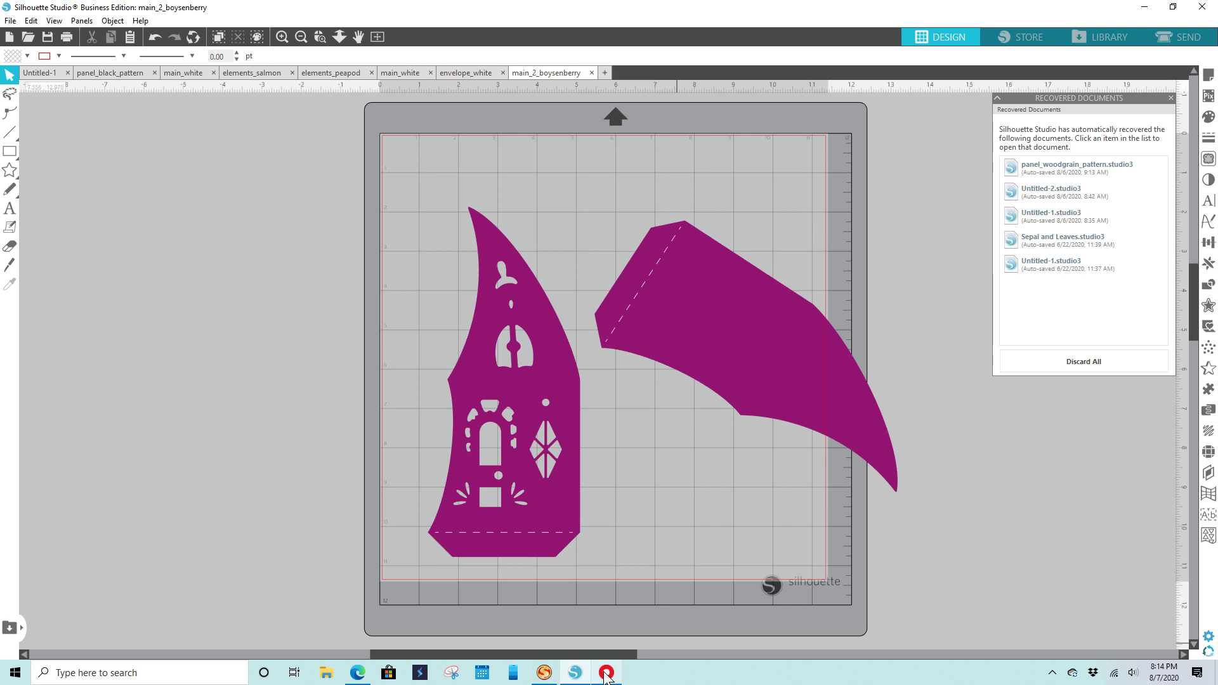
{"action": "mouse_move", "coordinate": [607, 675]}
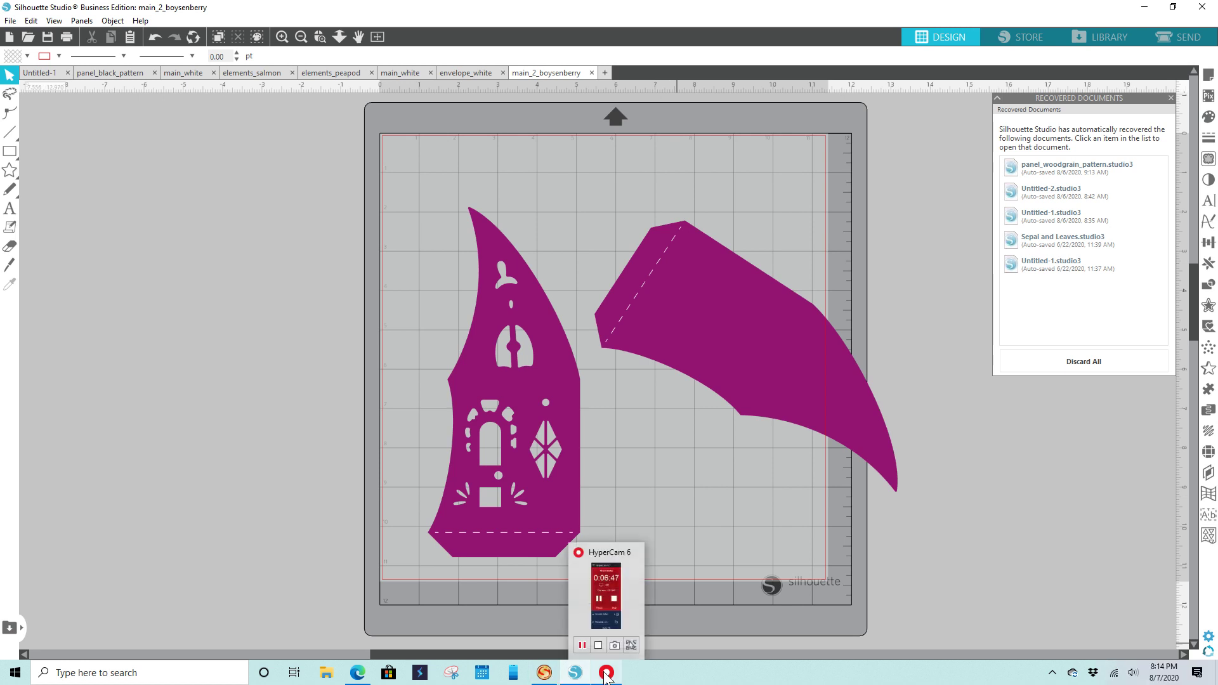
{"action": "left_click", "coordinate": [606, 675]}
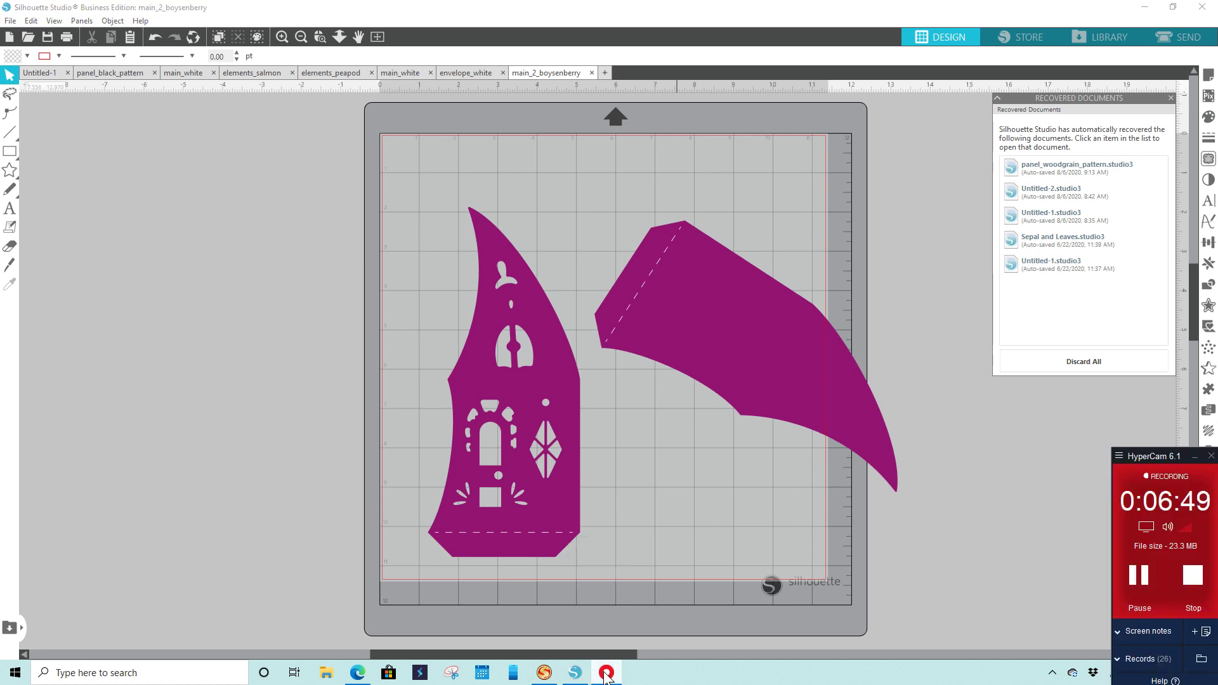